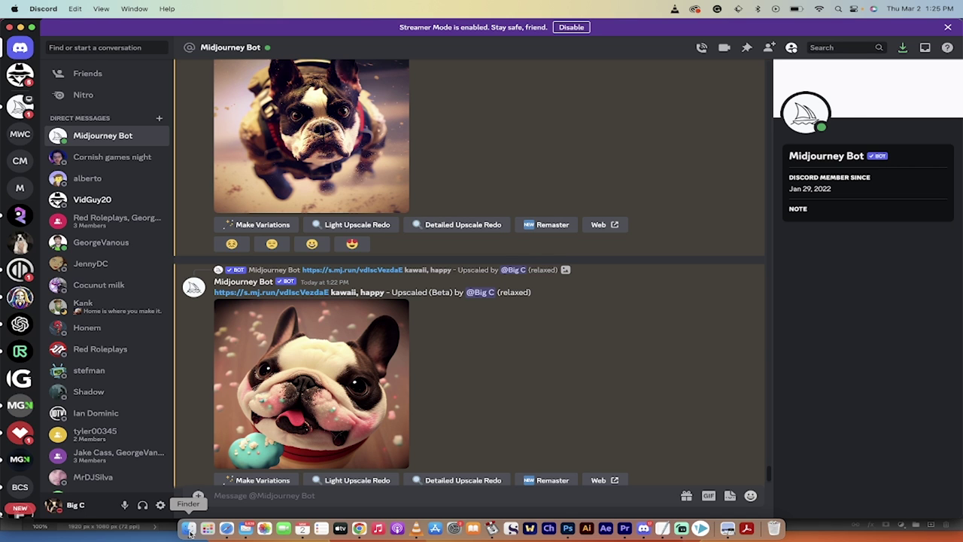
# Step: In Pictures, preview the cartoon Dutch-angle, floating-in-space and light painting bulldog renders
pyautogui.click(189, 529)
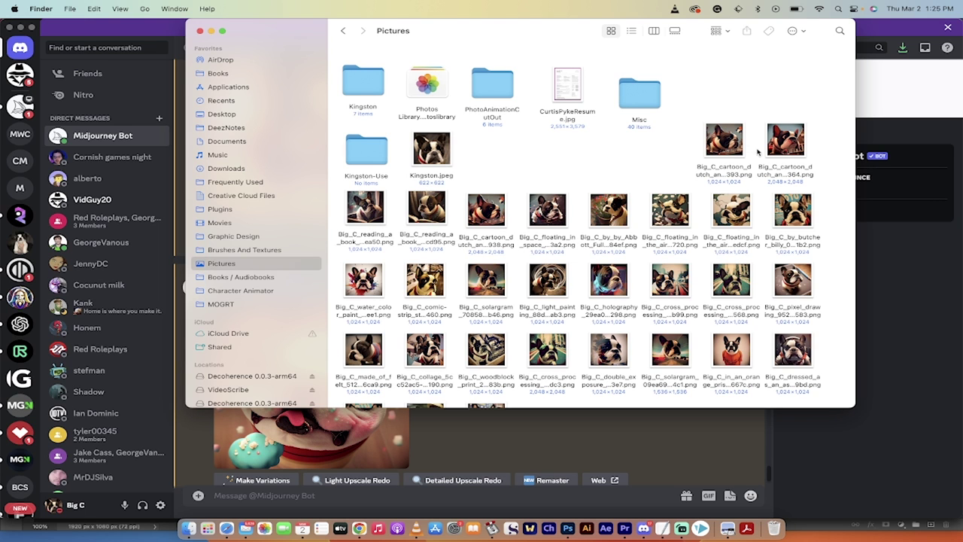
pyautogui.doubleClick(783, 151)
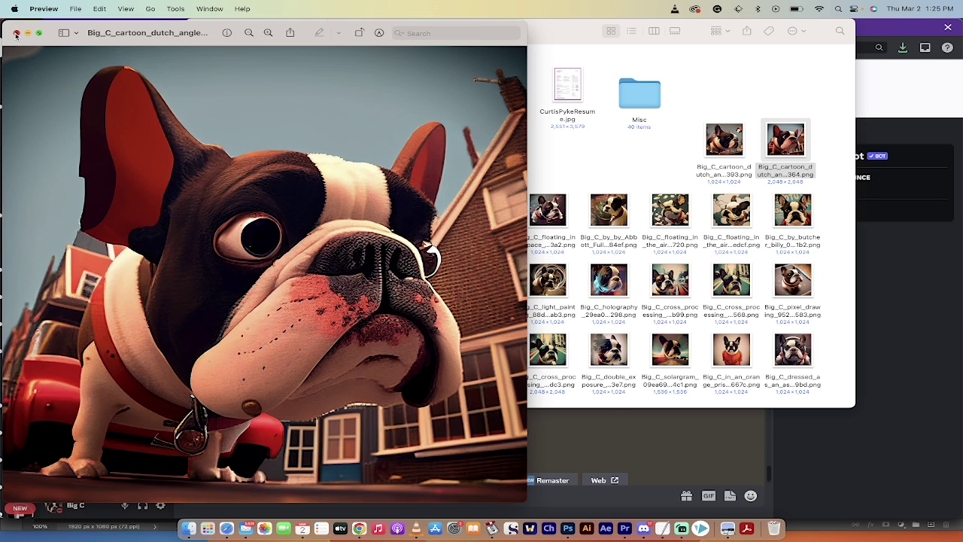
pyautogui.click(16, 34)
pyautogui.click(553, 216)
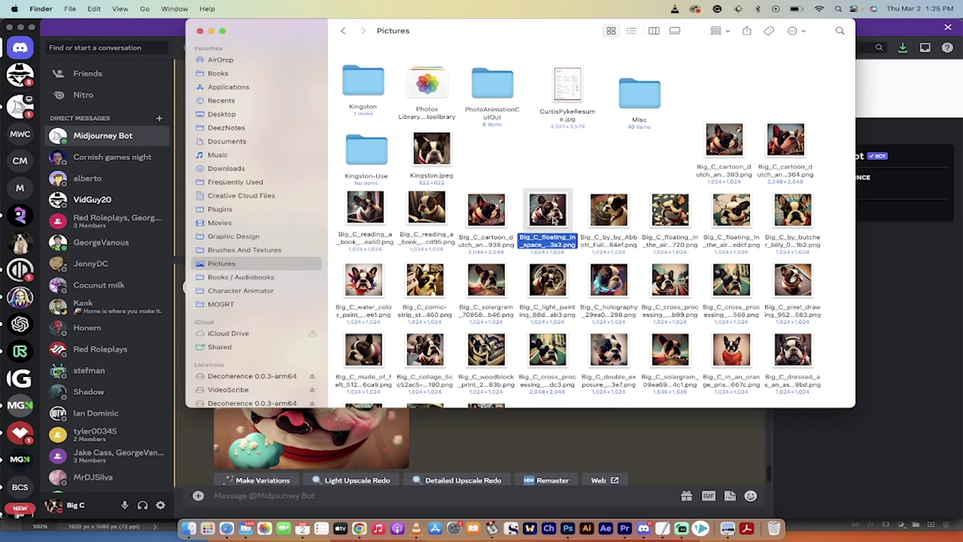
pyautogui.doubleClick(553, 216)
pyautogui.click(11, 34)
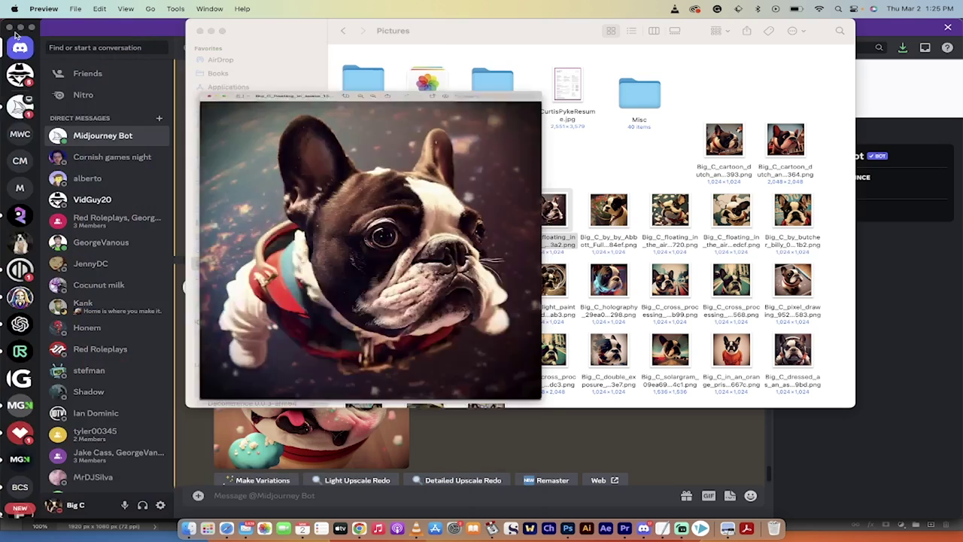
pyautogui.doubleClick(553, 280)
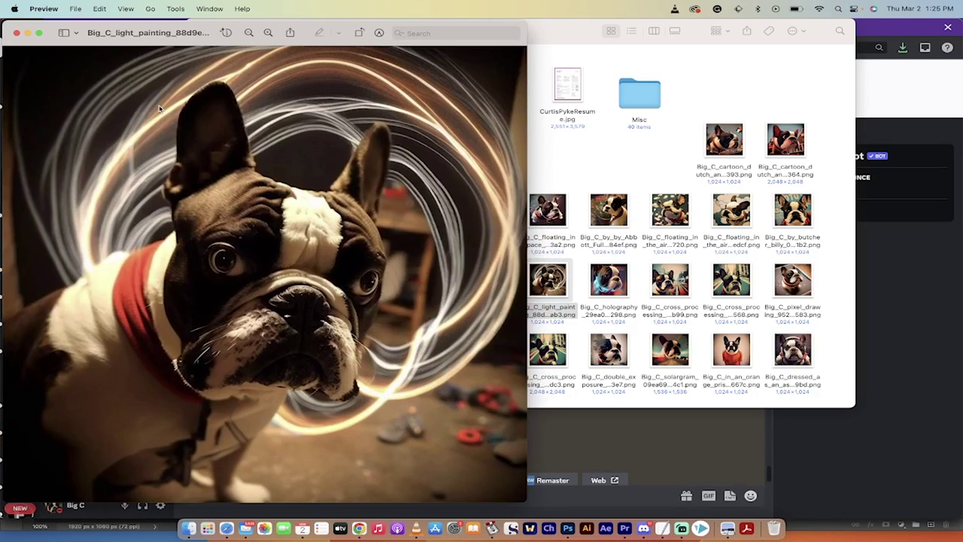
pyautogui.click(16, 33)
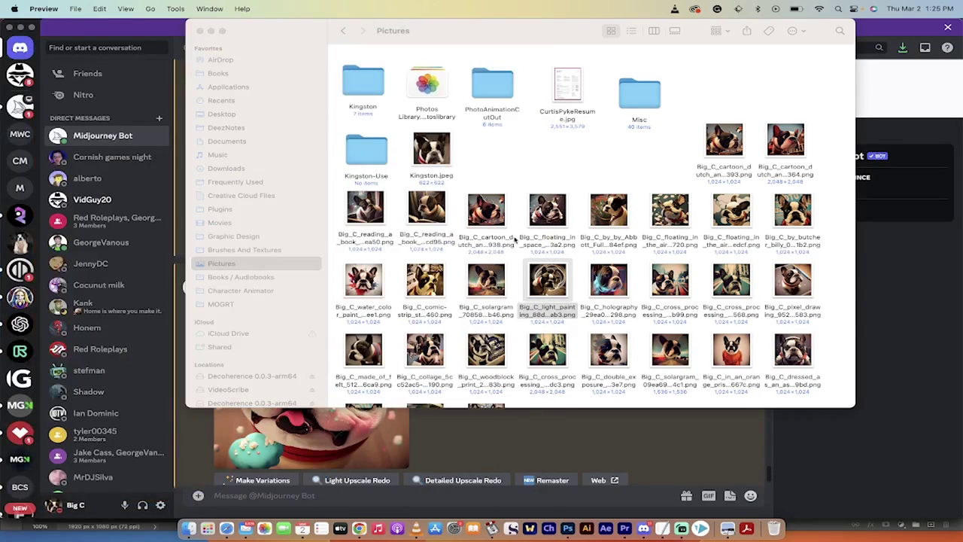
pyautogui.scroll(-2, 515, 239)
# Step: Preview the orange prison suit, double exposure, comic-strip and Butcher Billy style bulldog renders
pyautogui.doubleClick(731, 298)
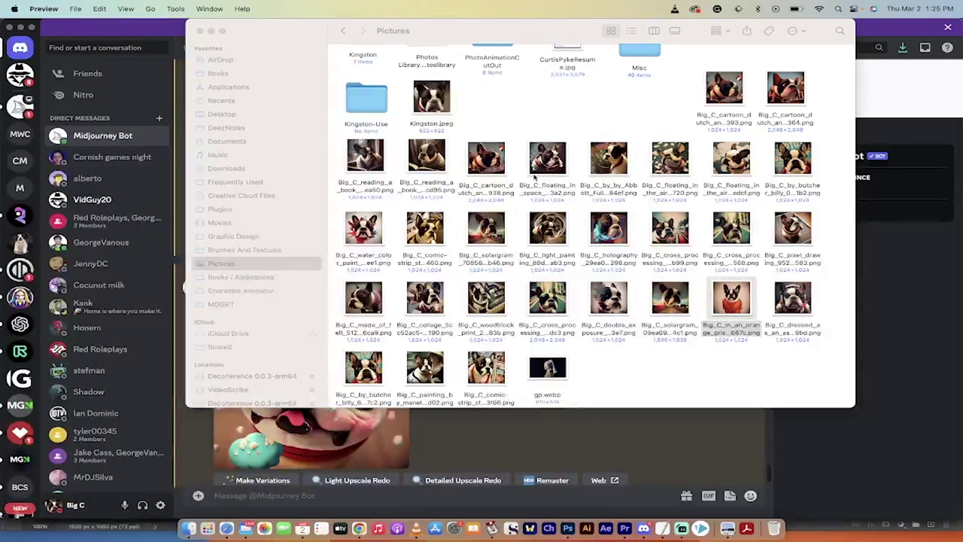
pyautogui.click(15, 33)
pyautogui.doubleClick(608, 297)
pyautogui.click(16, 34)
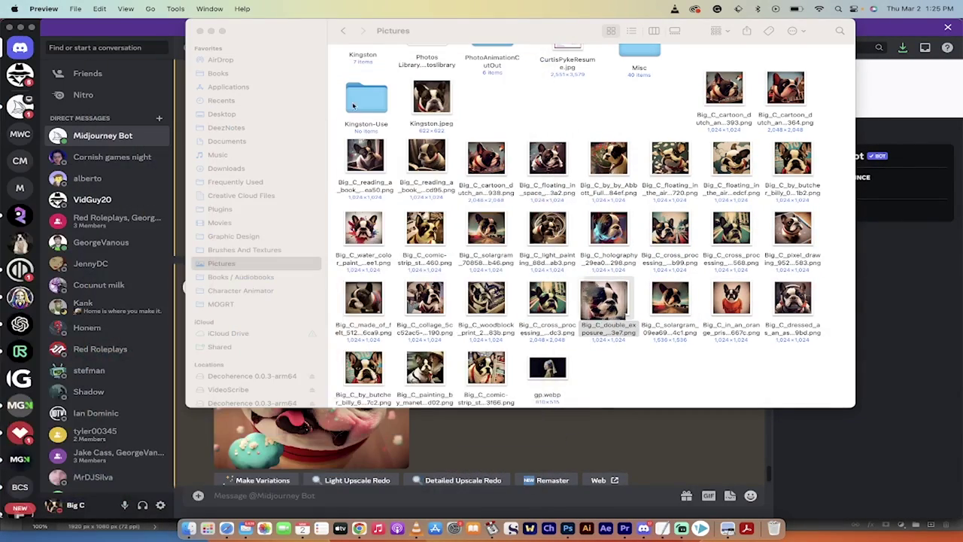
pyautogui.scroll(-3, 481, 286)
pyautogui.doubleClick(486, 292)
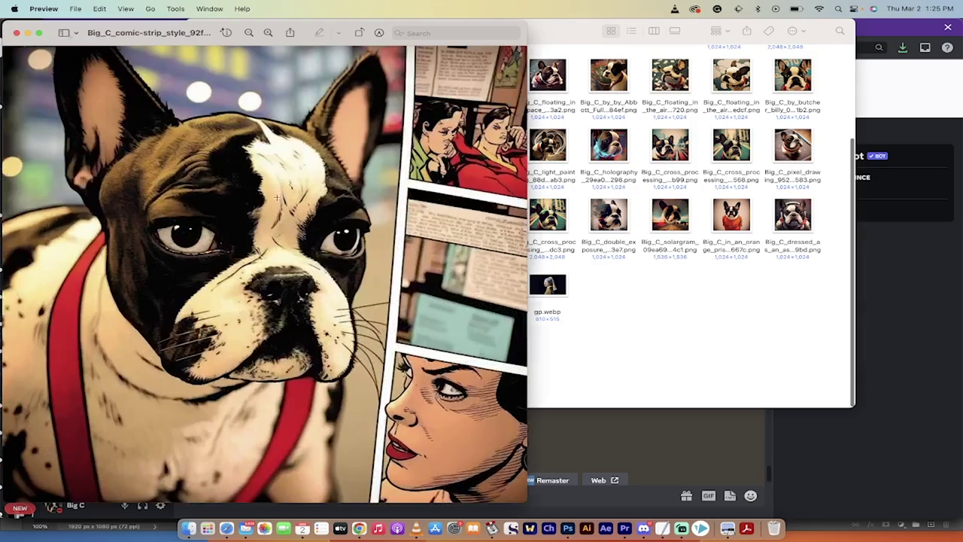
pyautogui.click(15, 33)
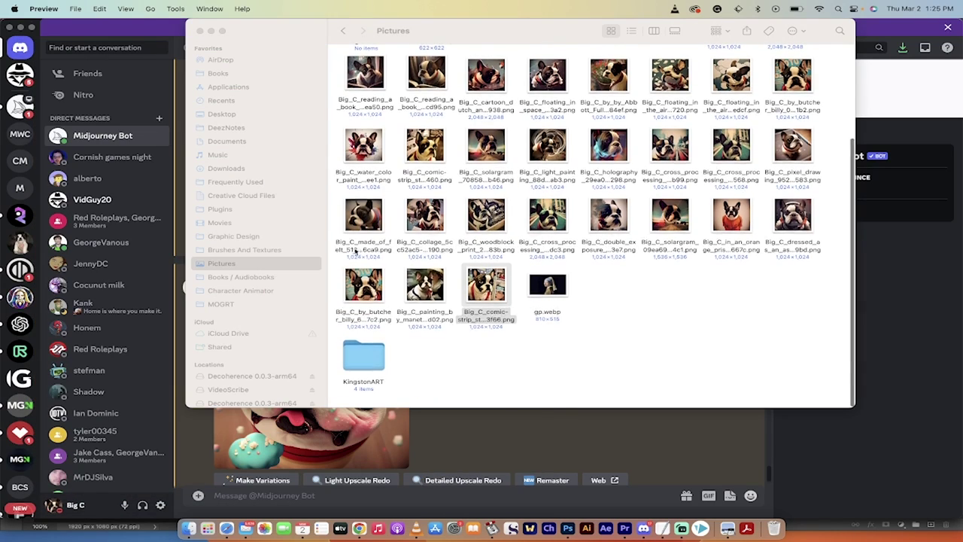
pyautogui.click(363, 289)
pyautogui.doubleClick(363, 289)
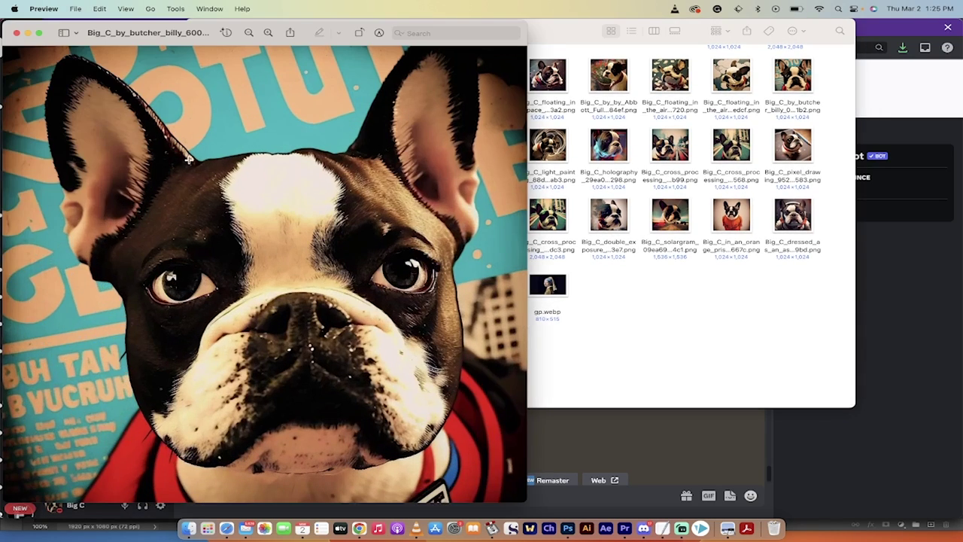
pyautogui.click(16, 34)
# Step: Try attaching Kingston.jpeg to an /imagine prompt, then cancel the failed command
pyautogui.click(465, 435)
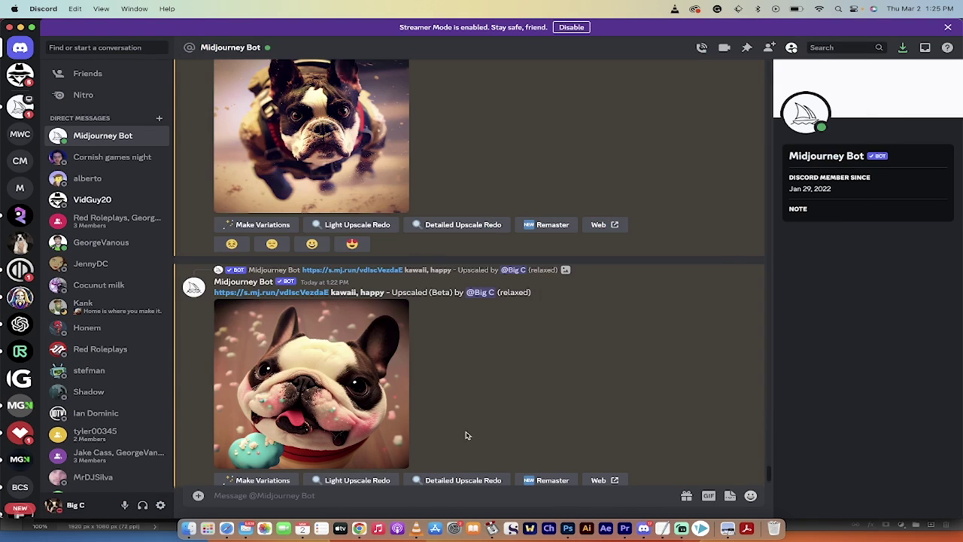
pyautogui.click(355, 502)
pyautogui.write('/imagine prompt')
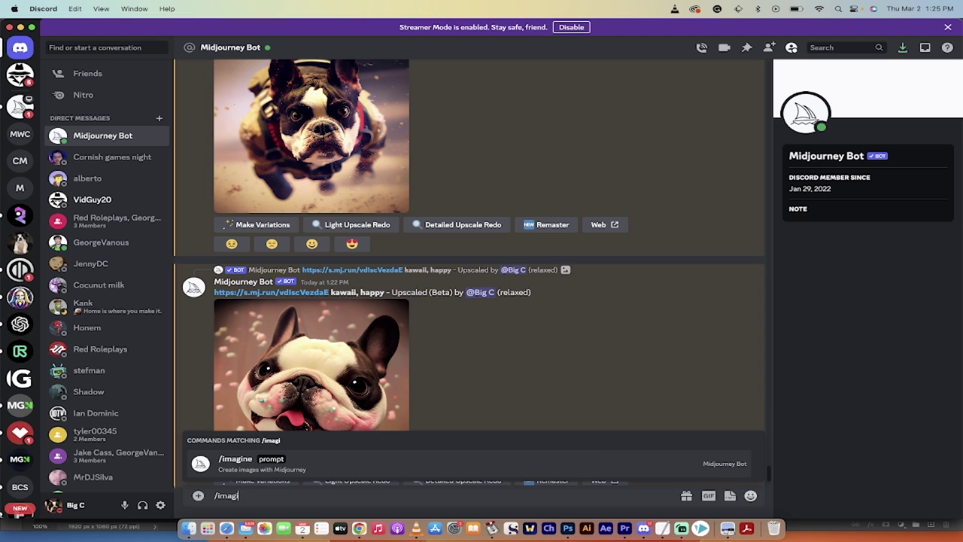
pyautogui.click(189, 529)
pyautogui.scroll(5, 445, 257)
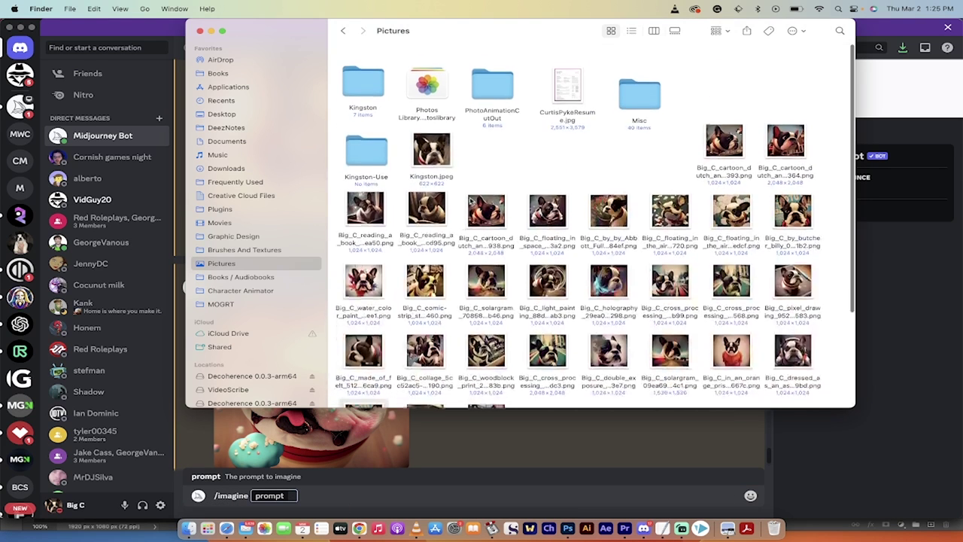
pyautogui.click(441, 157)
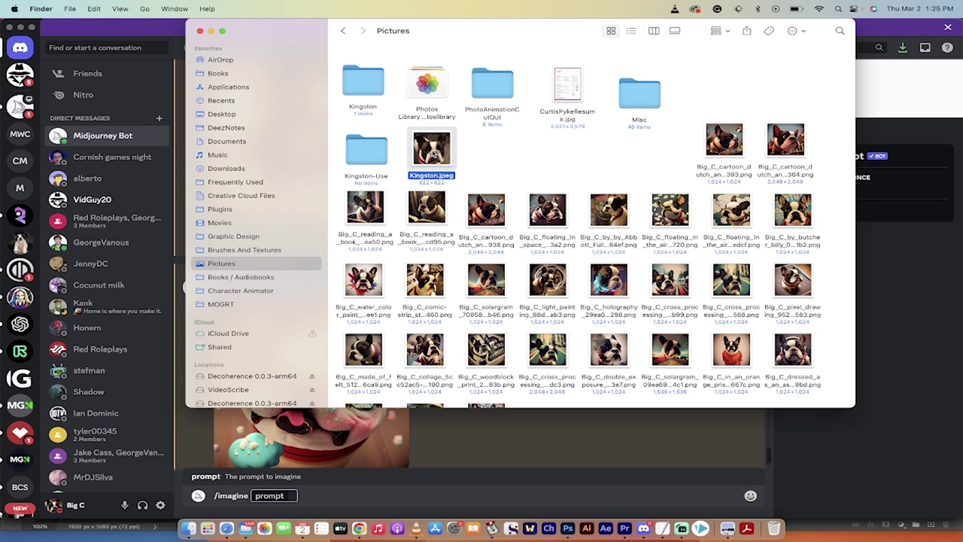
pyautogui.moveTo(426, 153); pyautogui.dragTo(326, 485)
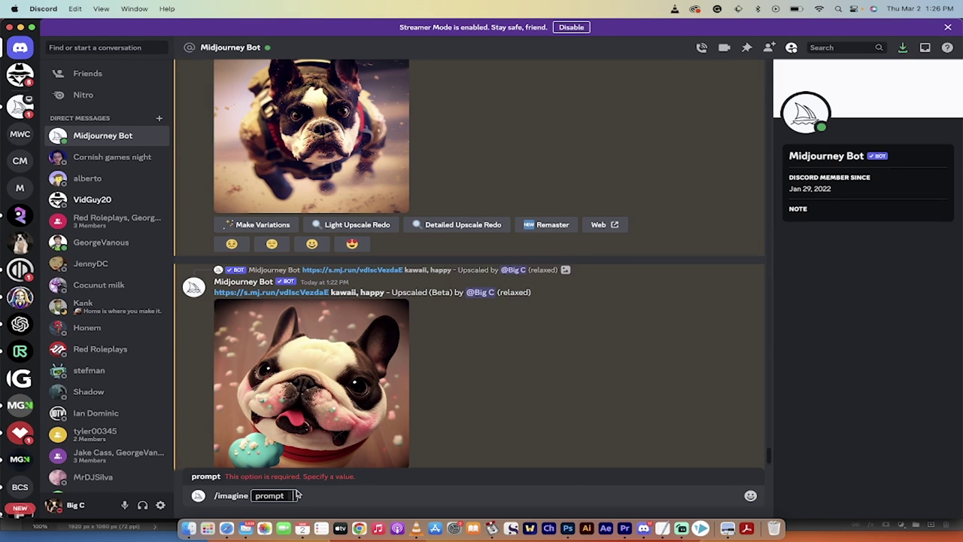
pyautogui.press('Return')
pyautogui.press('Escape')
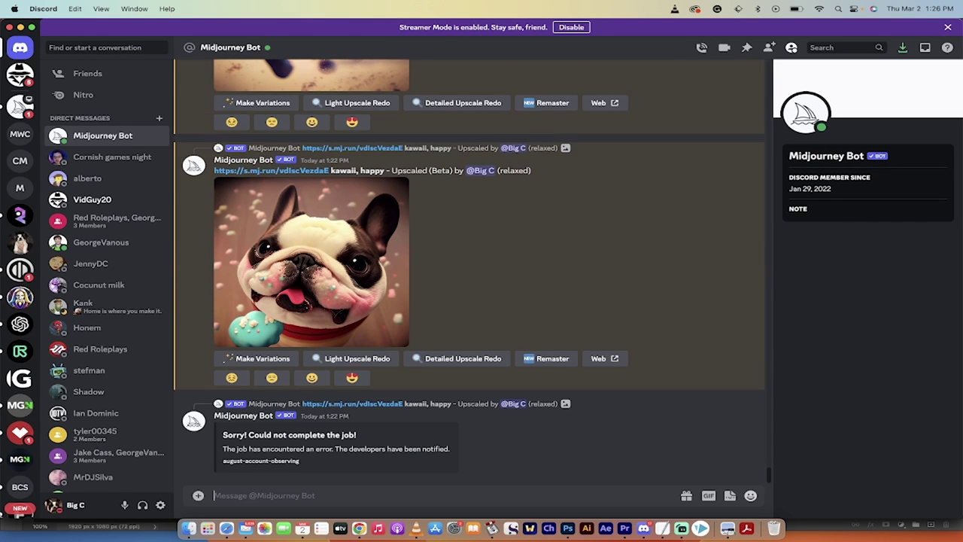
# Step: Drop Kingston.jpeg into the Midjourney Bot message box and send it
pyautogui.press('super+Tab')
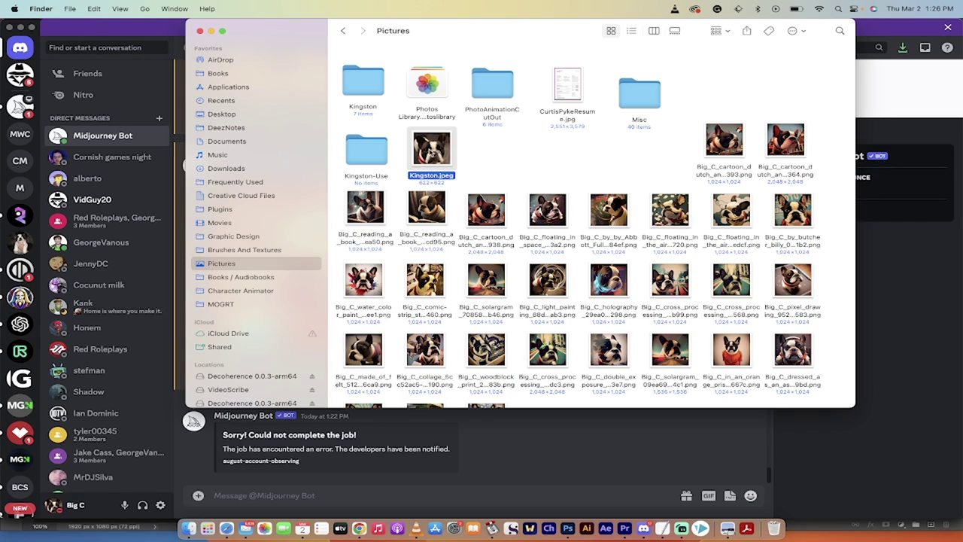
pyautogui.moveTo(432, 154); pyautogui.dragTo(365, 461)
pyautogui.press('Return')
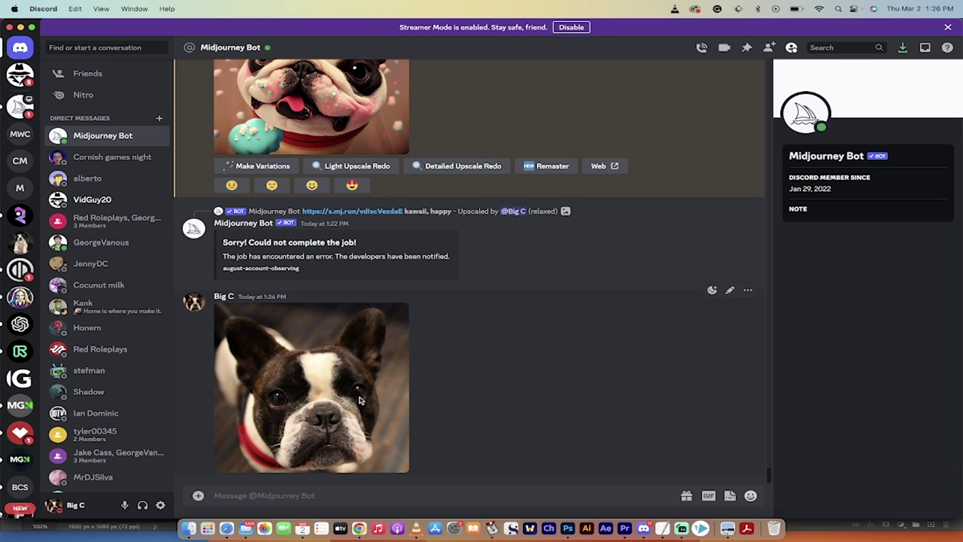
# Step: Paste the Kingston photo's cdn.discordapp.com link into TextEdit and copy it from there
pyautogui.rightClick(358, 401)
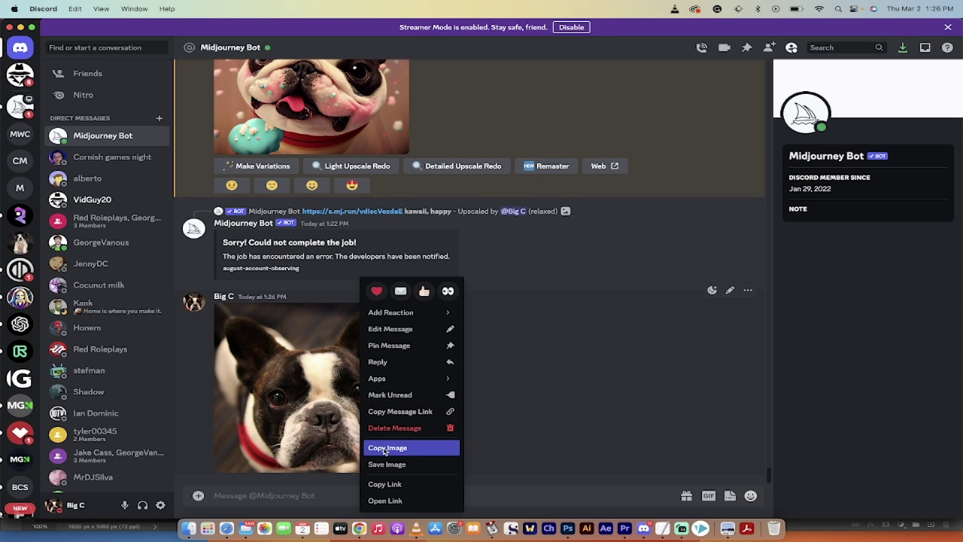
pyautogui.click(383, 486)
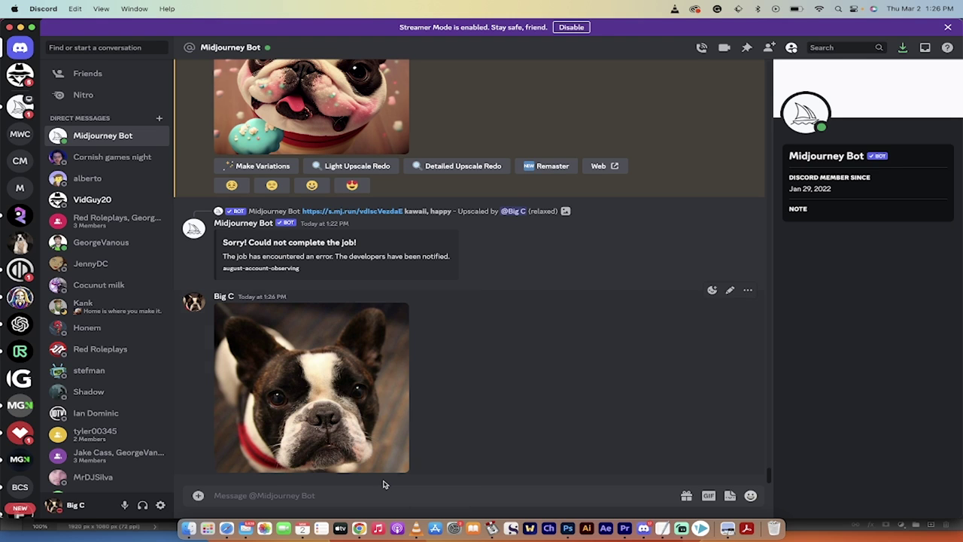
pyautogui.click(662, 534)
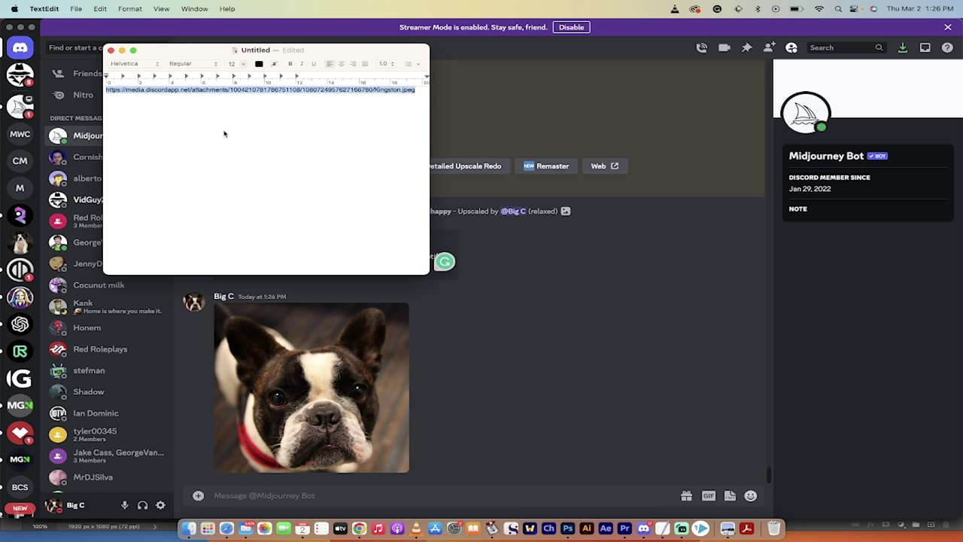
pyautogui.press('super+v')
pyautogui.press('super+a')
pyautogui.press('super+c')
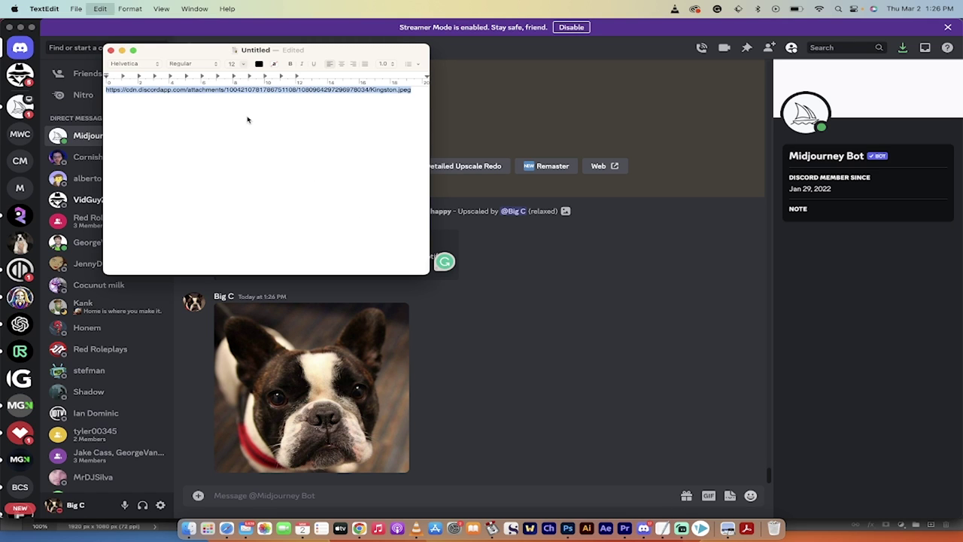
pyautogui.click(519, 327)
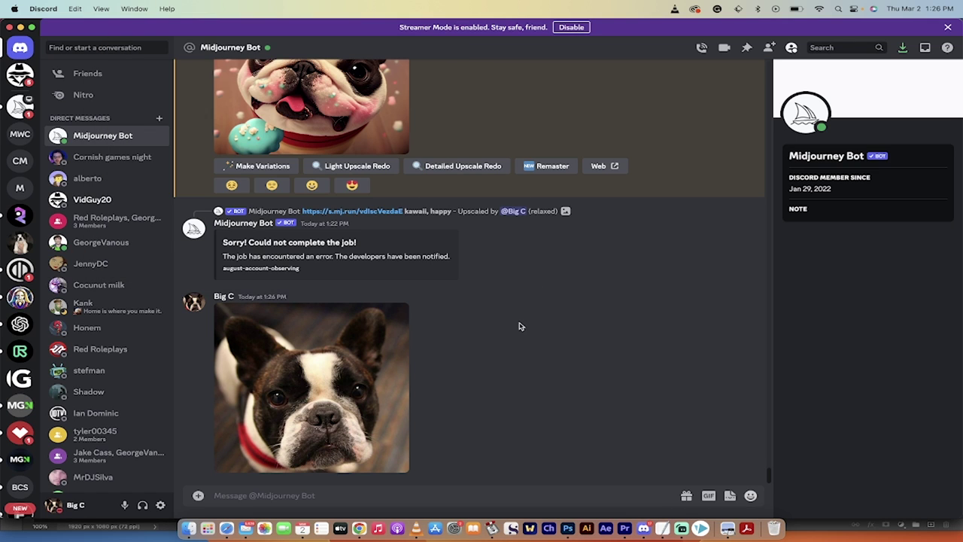
# Step: Submit '/imagine' with the pasted Kingston photo link followed by 'kawaii'
pyautogui.click(303, 495)
pyautogui.write('/imagine')
pyautogui.press('Tab')
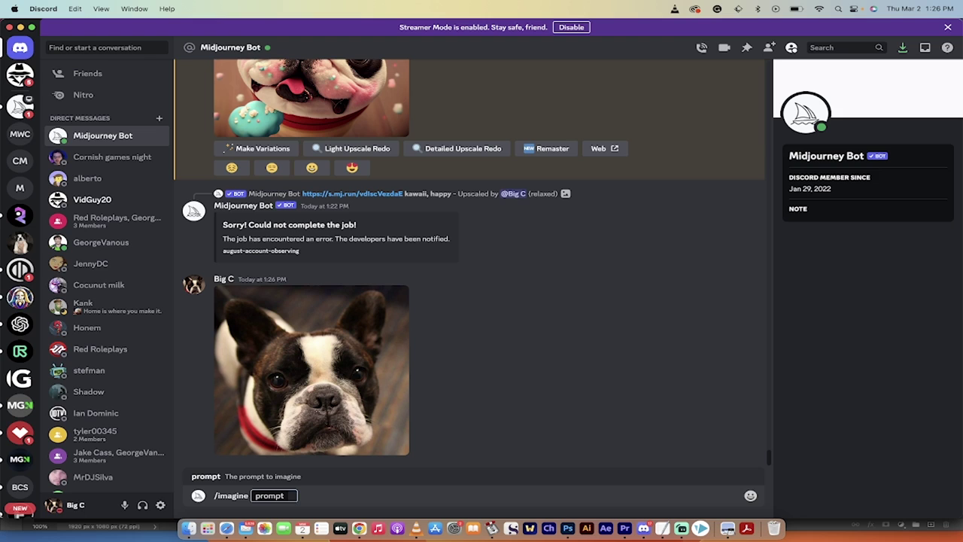
pyautogui.press('super+v')
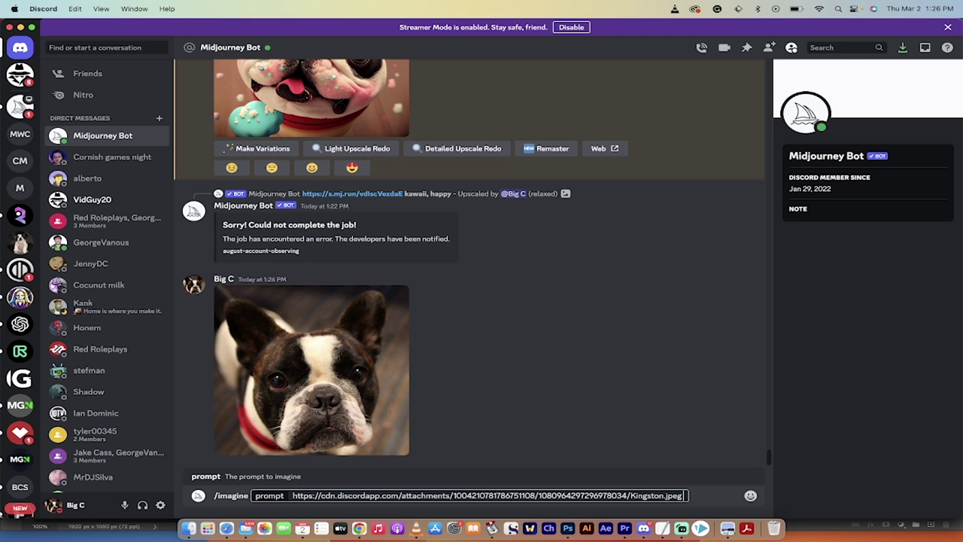
pyautogui.write('kawaii')
pyautogui.press('Return')
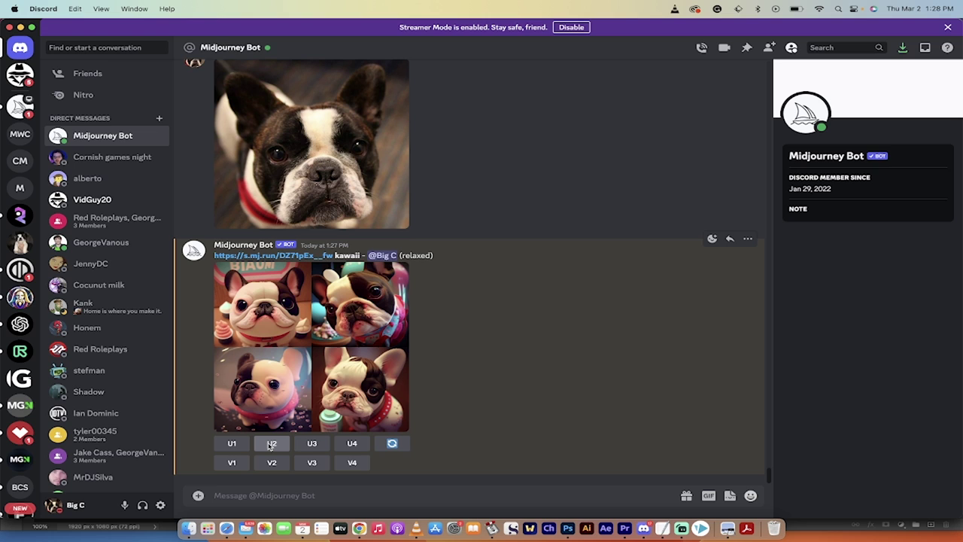
# Step: Upscale the second kawaii image, submit its remix variations, and view the upscale enlarged
pyautogui.click(271, 444)
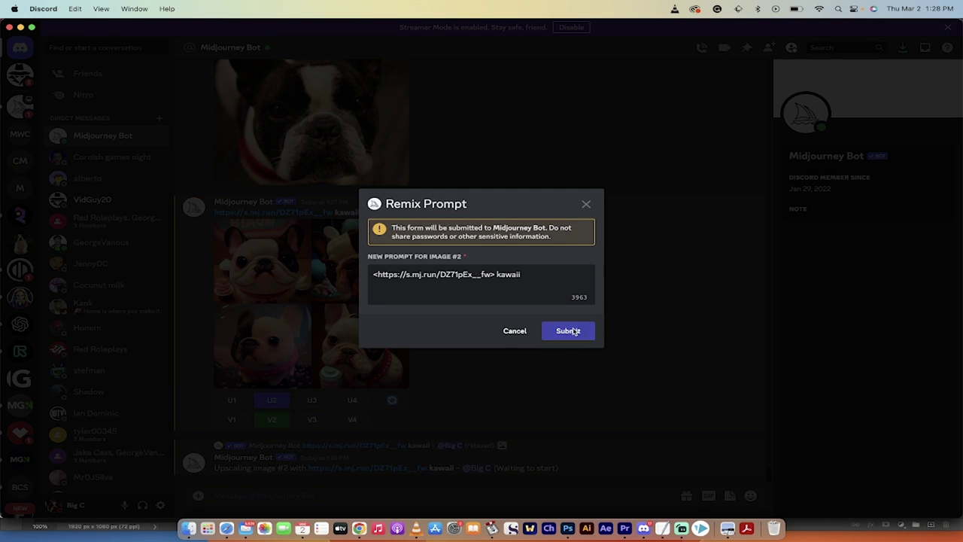
pyautogui.click(589, 331)
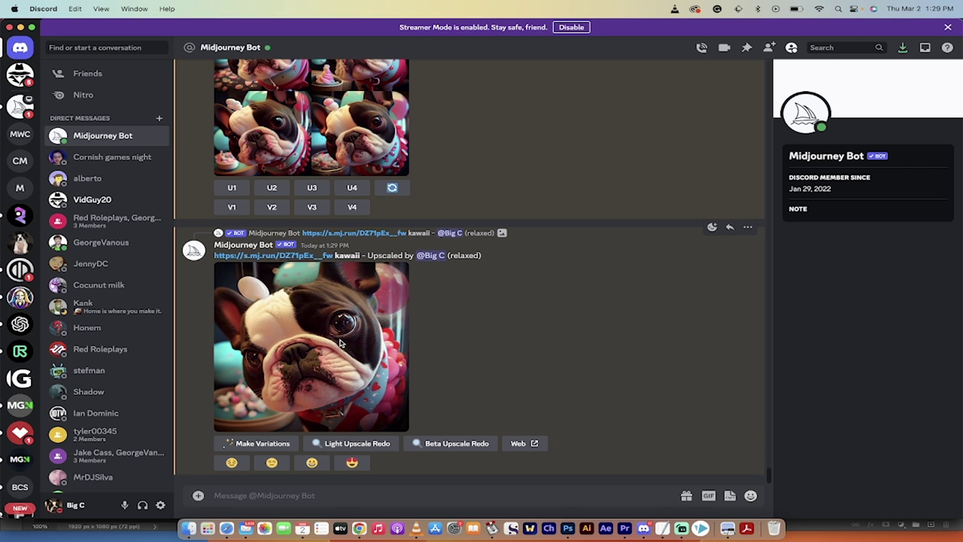
pyautogui.click(348, 366)
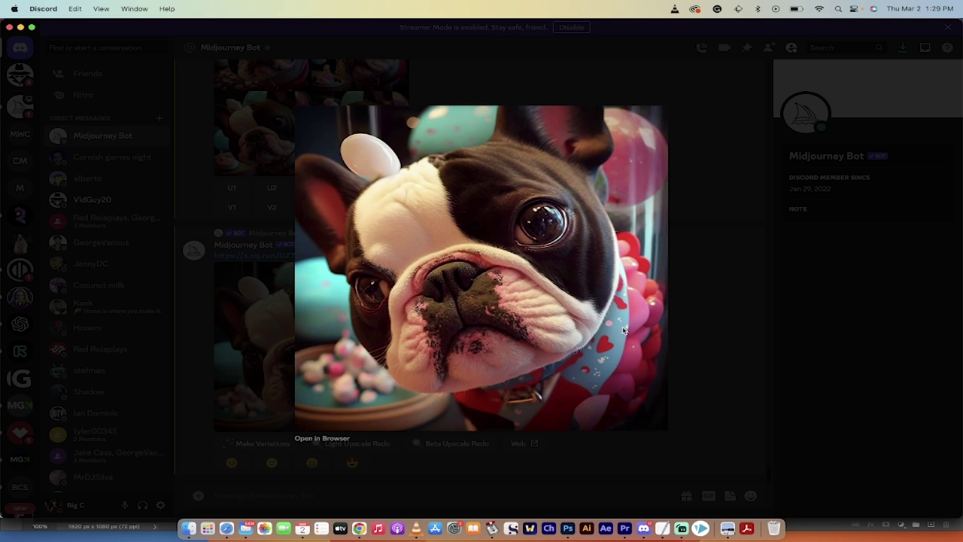
pyautogui.click(699, 309)
pyautogui.scroll(3, 529, 320)
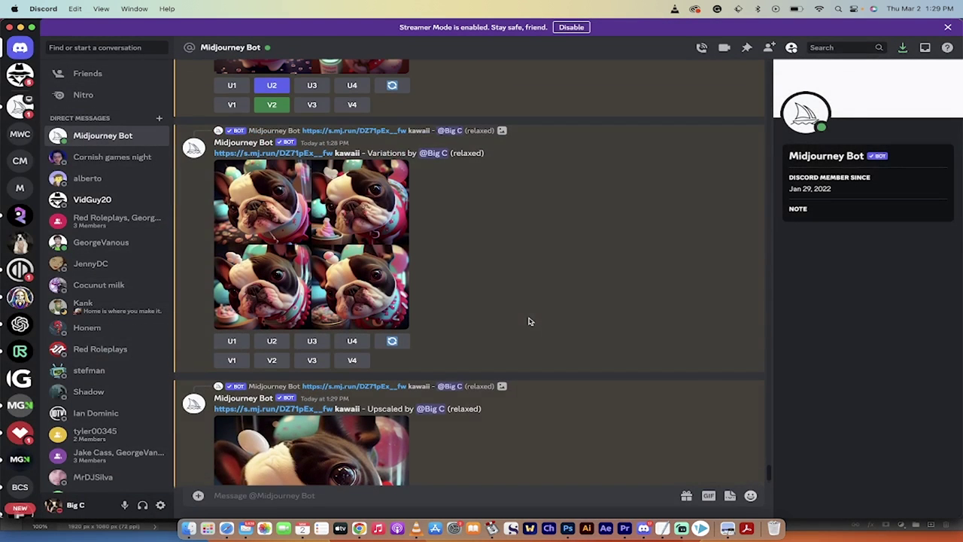
pyautogui.scroll(2, 383, 268)
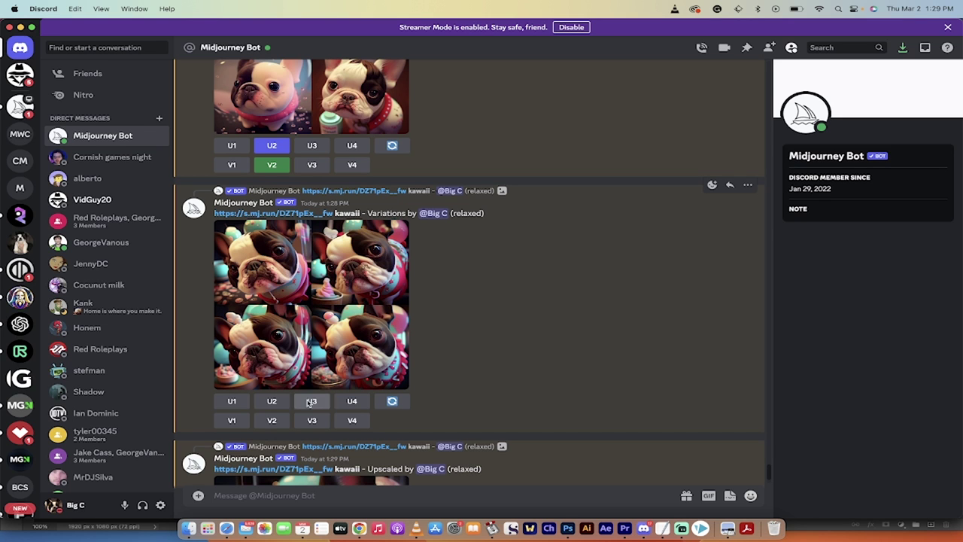
pyautogui.scroll(4, 504, 304)
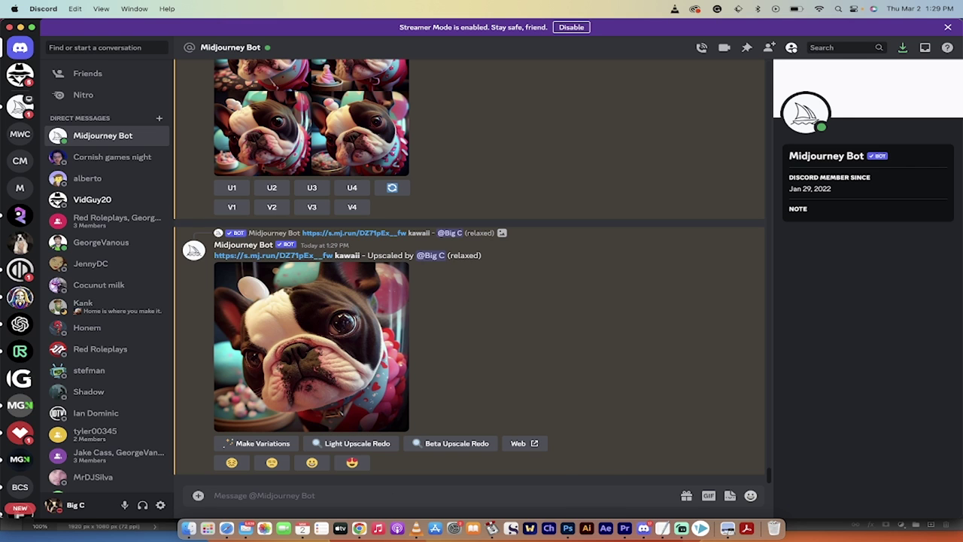
# Step: Send /settings to Midjourney Bot and try switching generation to Fast mode
pyautogui.write('/settings')
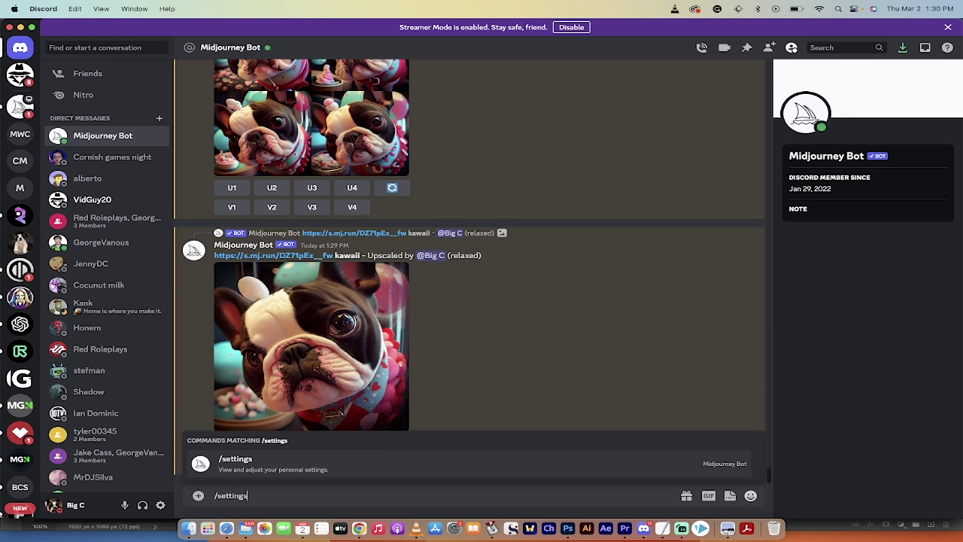
pyautogui.press('Return')
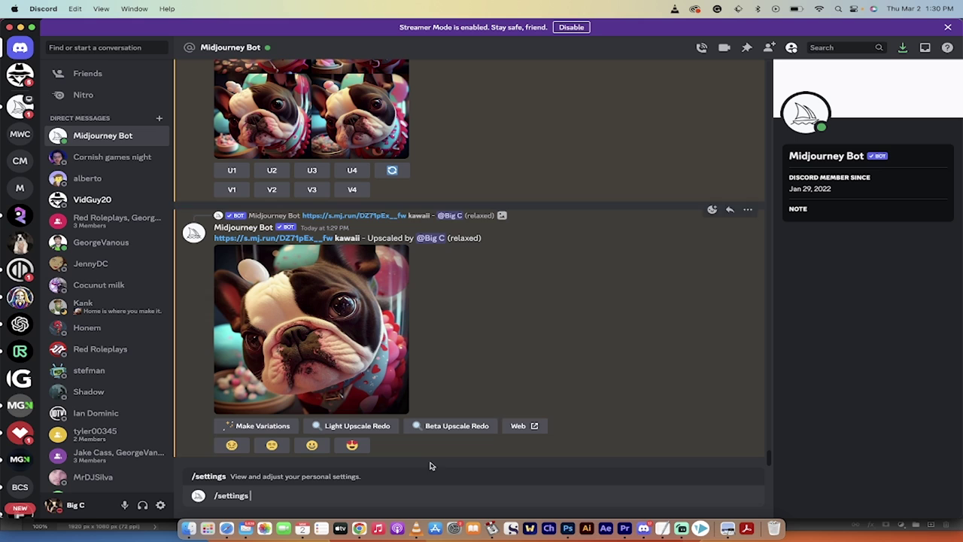
pyautogui.press('Return')
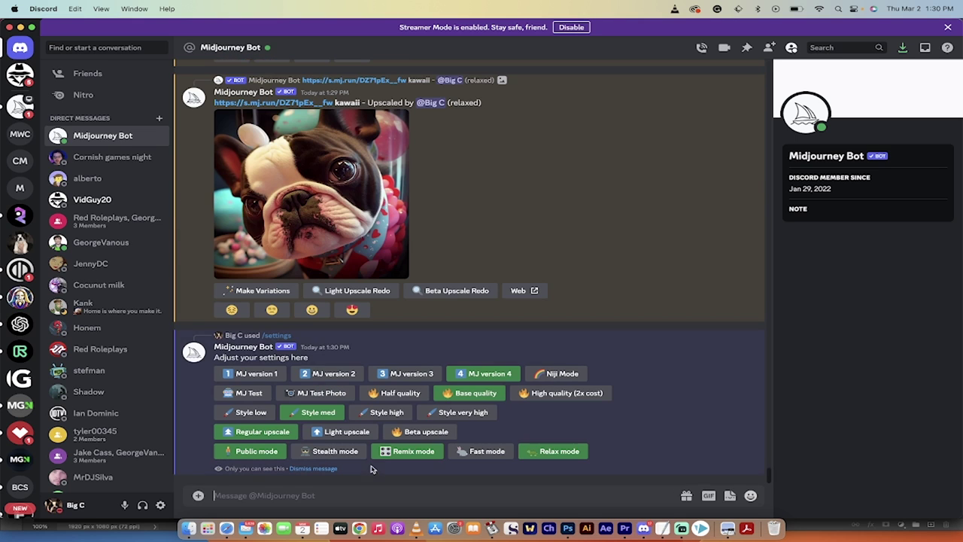
pyautogui.click(470, 455)
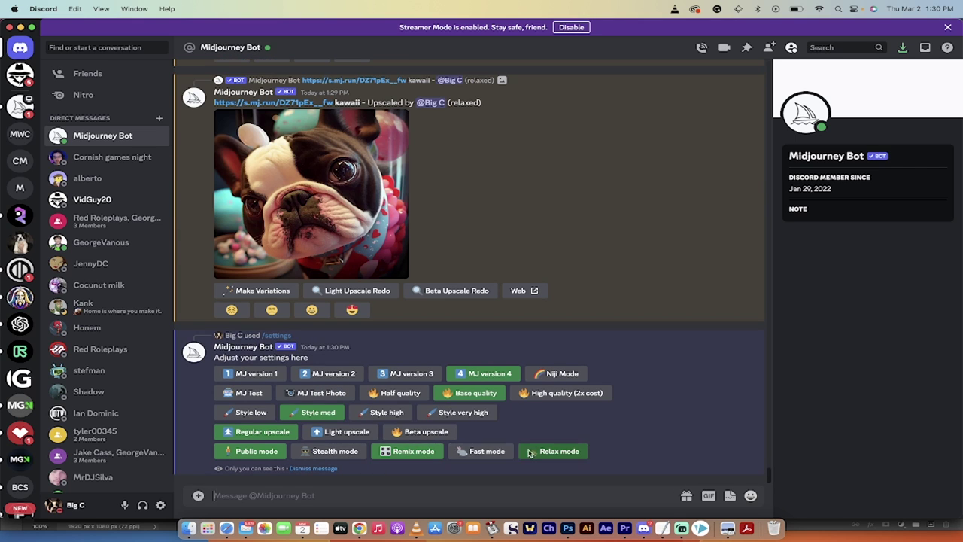
# Step: Open the V4 Illustrators styles page in Chrome and copy the 'by Akira Toriyama' keyword
pyautogui.click(359, 531)
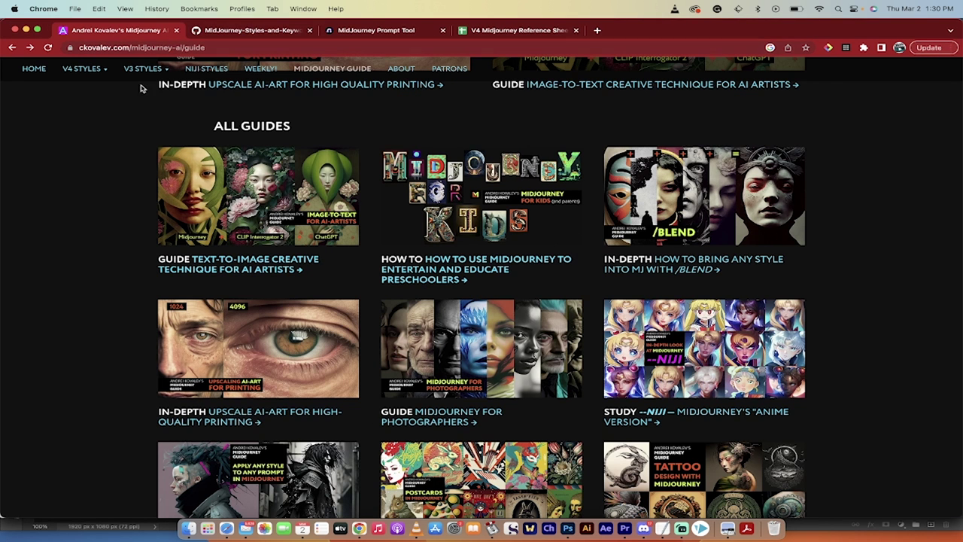
pyautogui.moveTo(141, 84)
pyautogui.moveTo(97, 72)
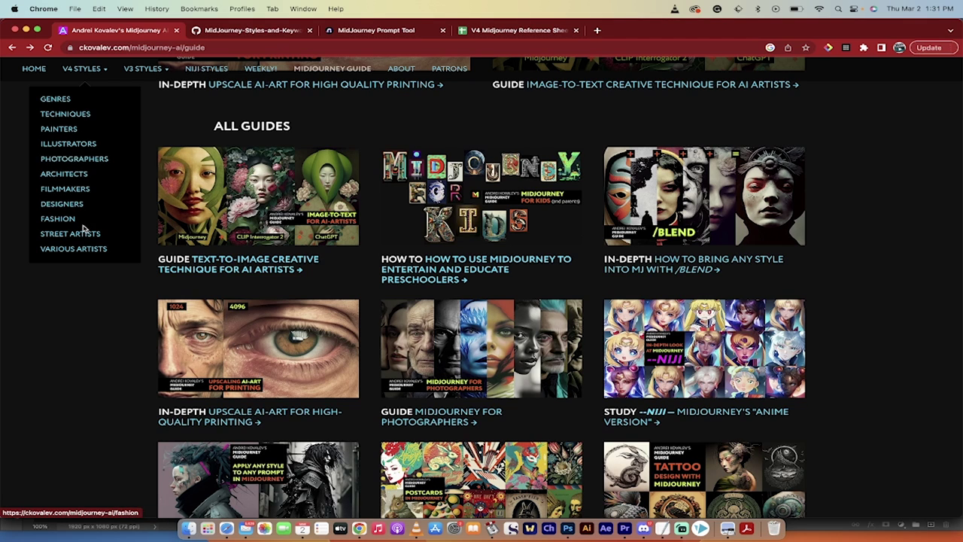
pyautogui.click(67, 143)
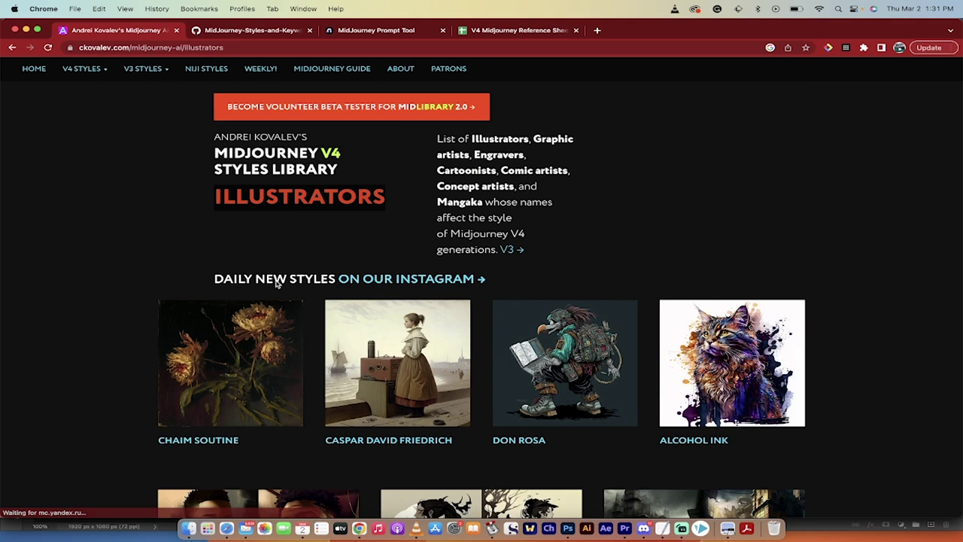
pyautogui.scroll(-5, 153, 319)
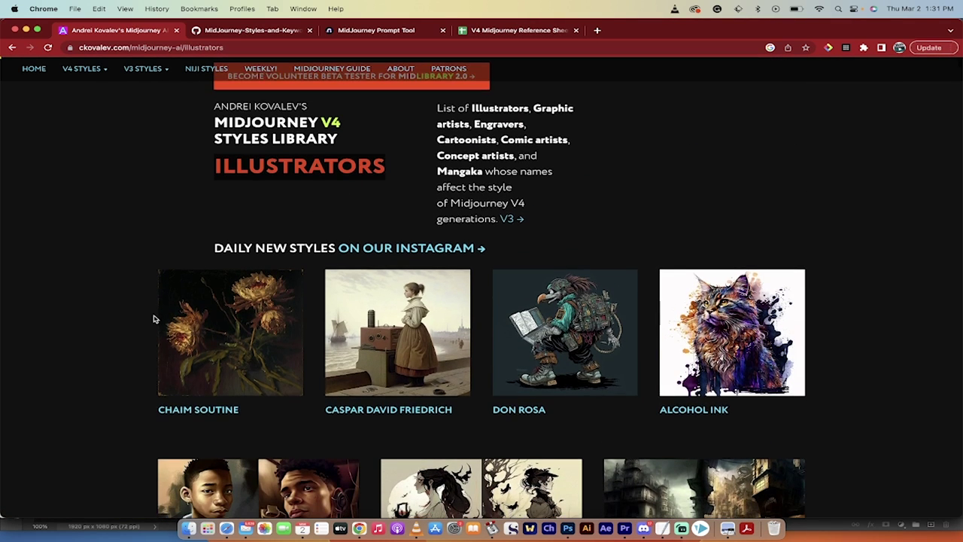
pyautogui.scroll(-2, 154, 319)
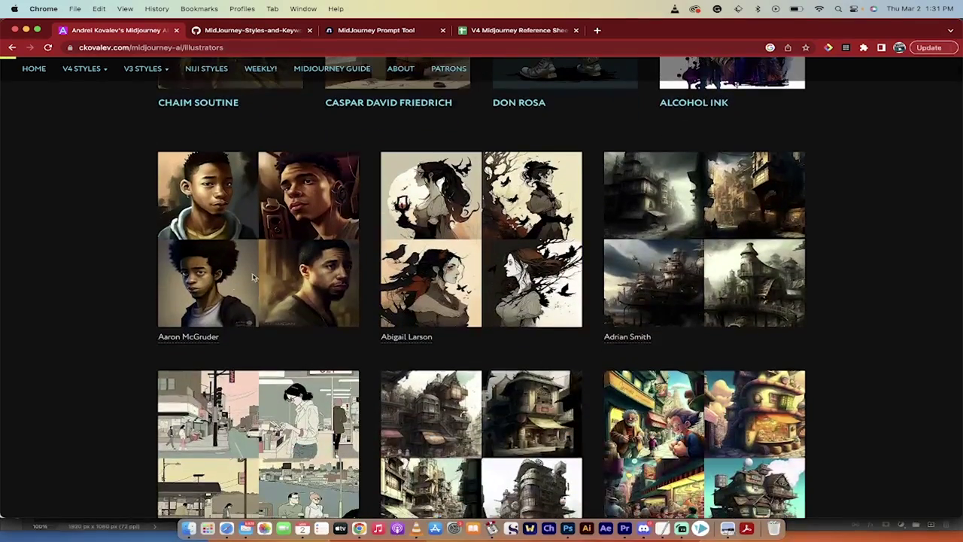
pyautogui.scroll(-1, 488, 260)
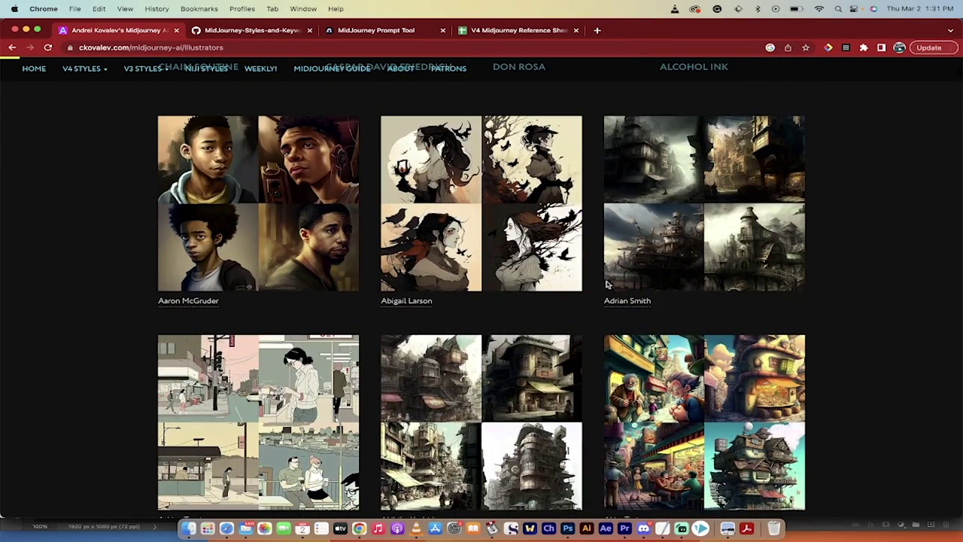
pyautogui.scroll(-5, 497, 245)
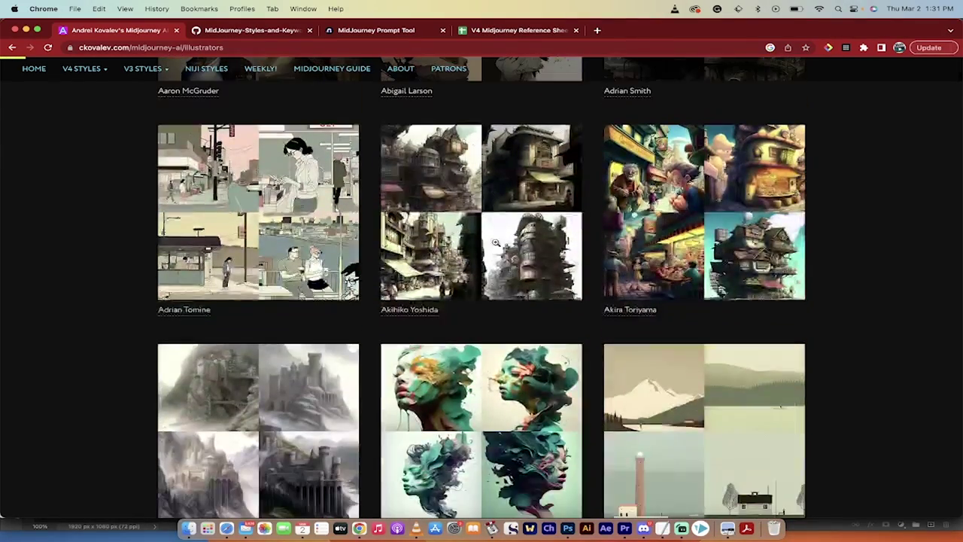
pyautogui.moveTo(637, 314)
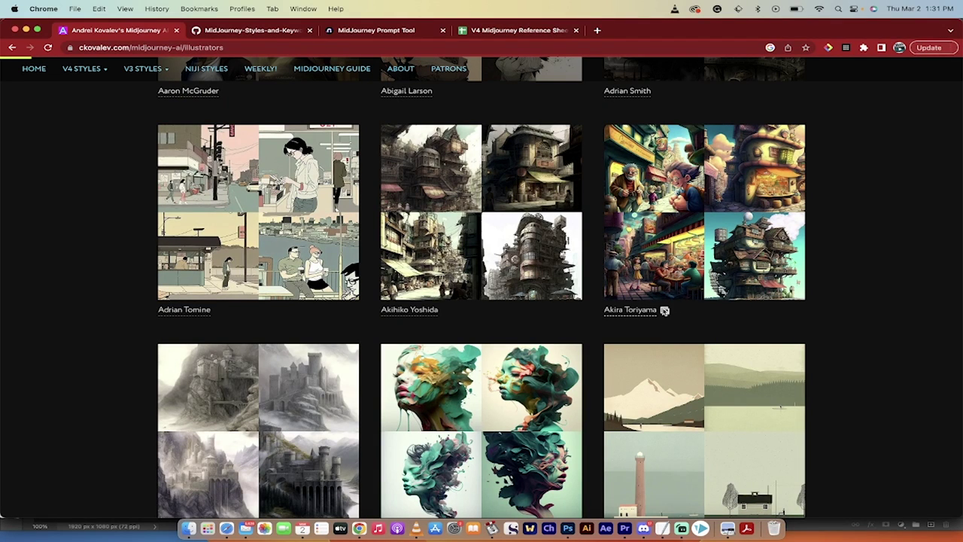
pyautogui.click(665, 311)
# Step: Start an /imagine prompt and paste 'by Akira Toriyama' into it
pyautogui.click(643, 528)
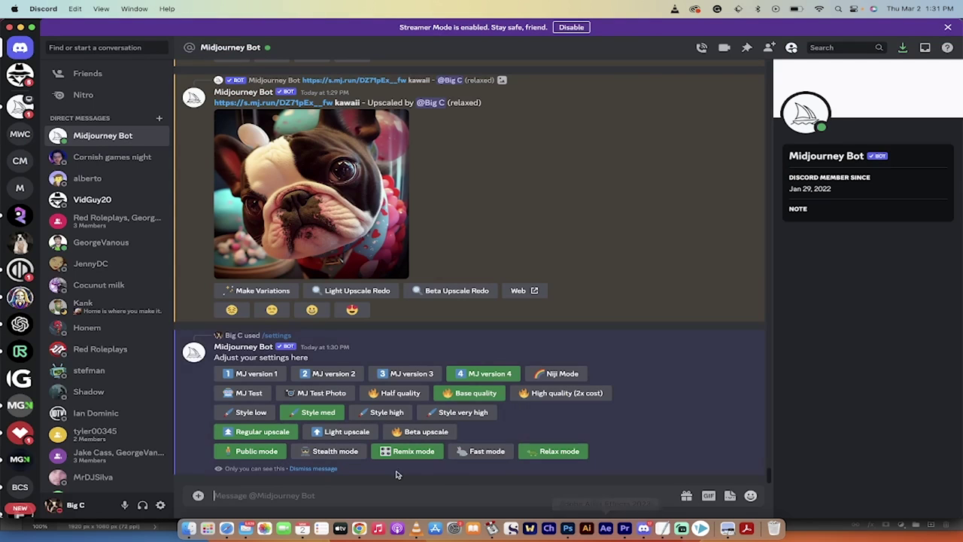
pyautogui.write('/imagine')
pyautogui.press('Tab')
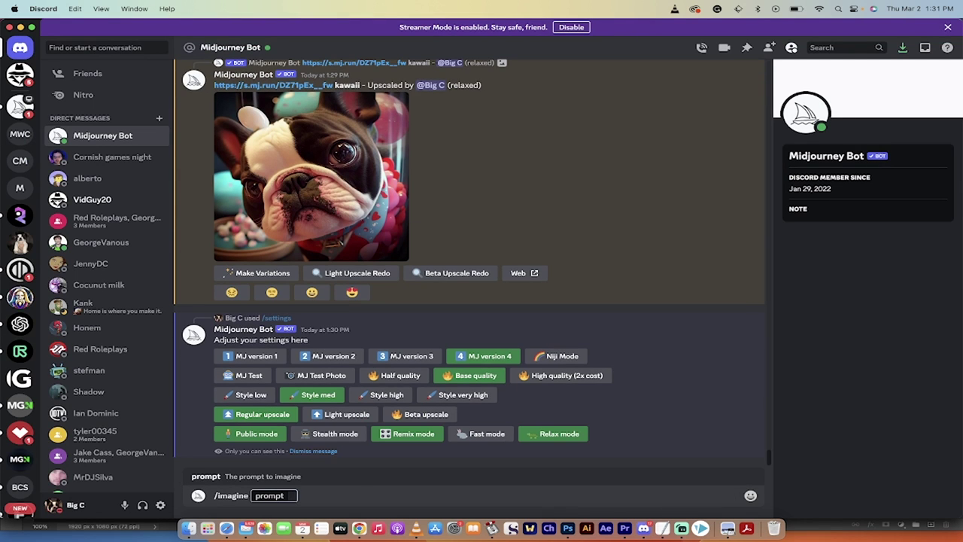
pyautogui.press('super+v')
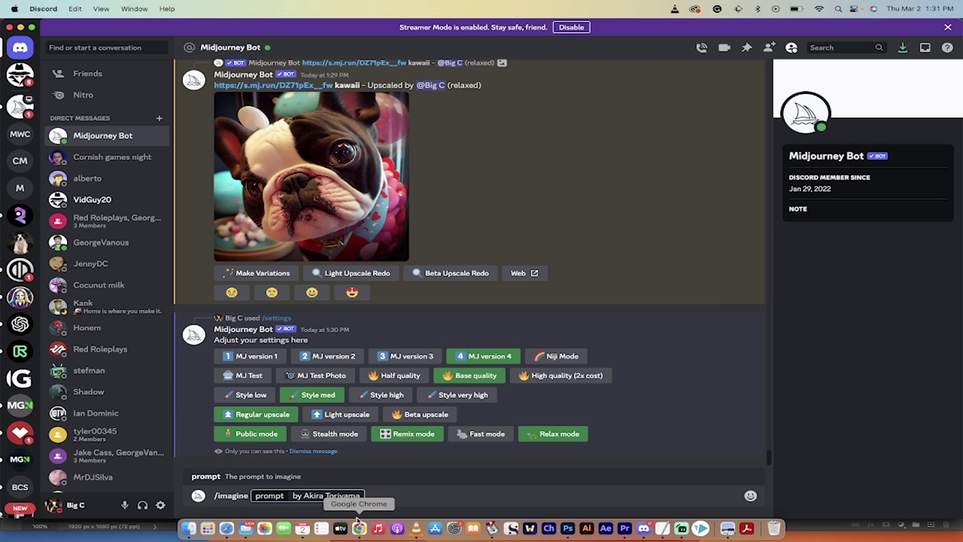
# Step: Scroll through the Illustrators styles library in Chrome
pyautogui.click(360, 529)
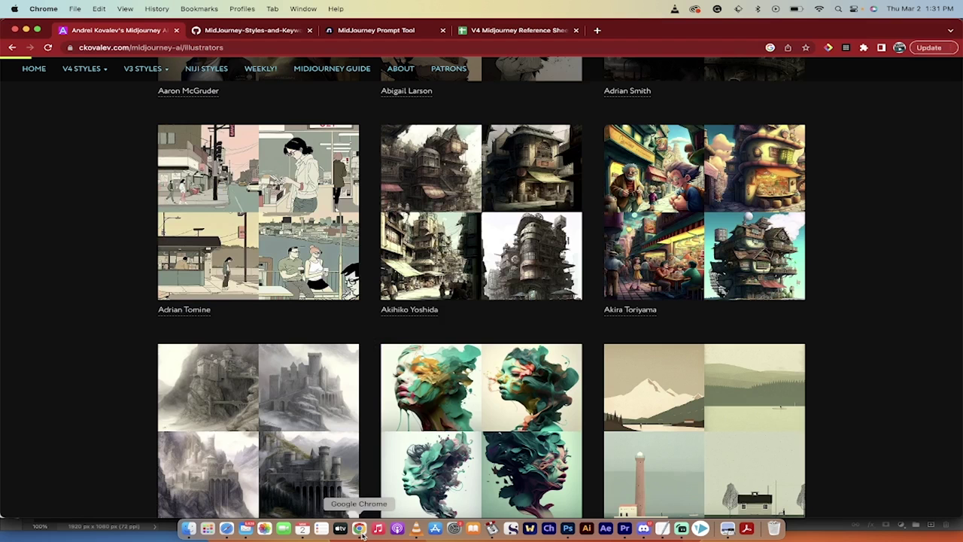
pyautogui.scroll(-5, 442, 348)
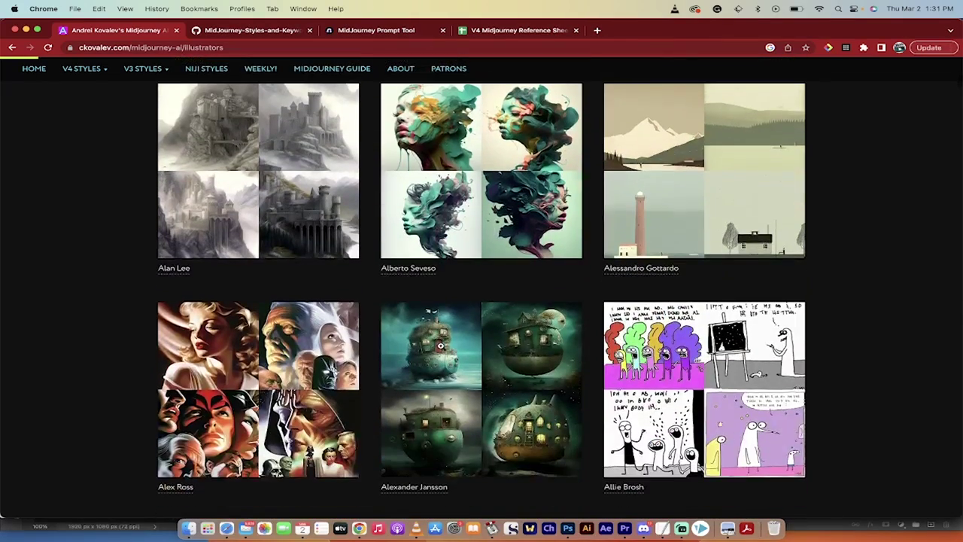
pyautogui.scroll(-1, 443, 346)
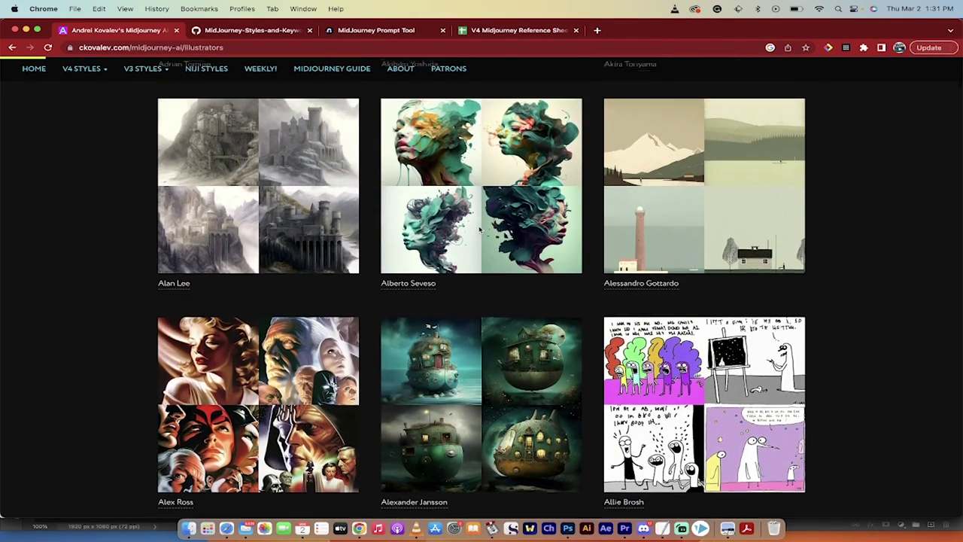
pyautogui.scroll(-4, 478, 229)
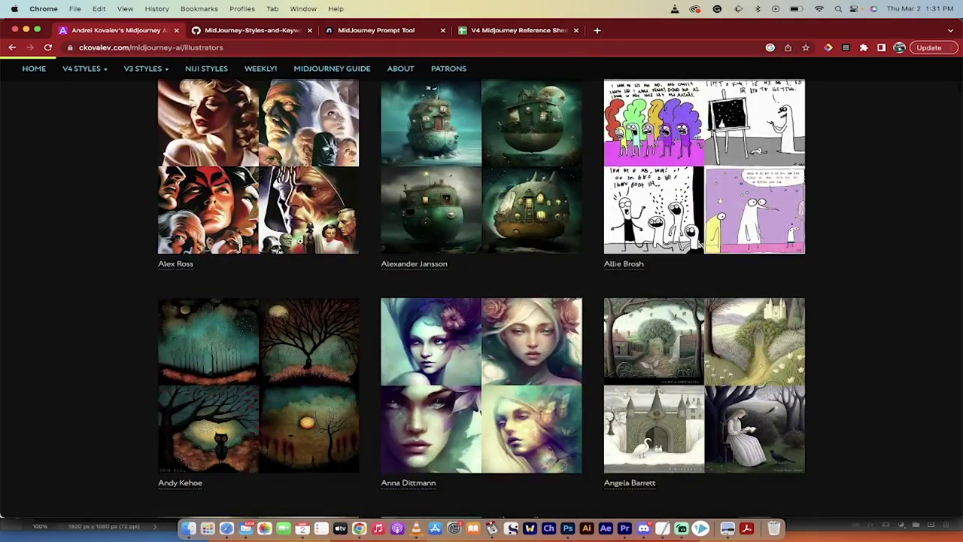
pyautogui.scroll(-8, 288, 253)
pyautogui.scroll(-13, 288, 253)
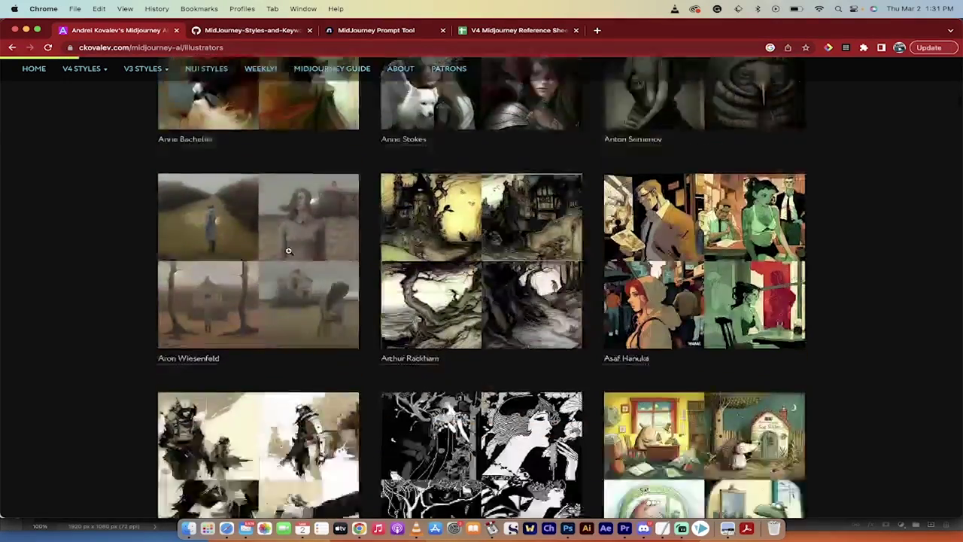
pyautogui.scroll(-2, 444, 281)
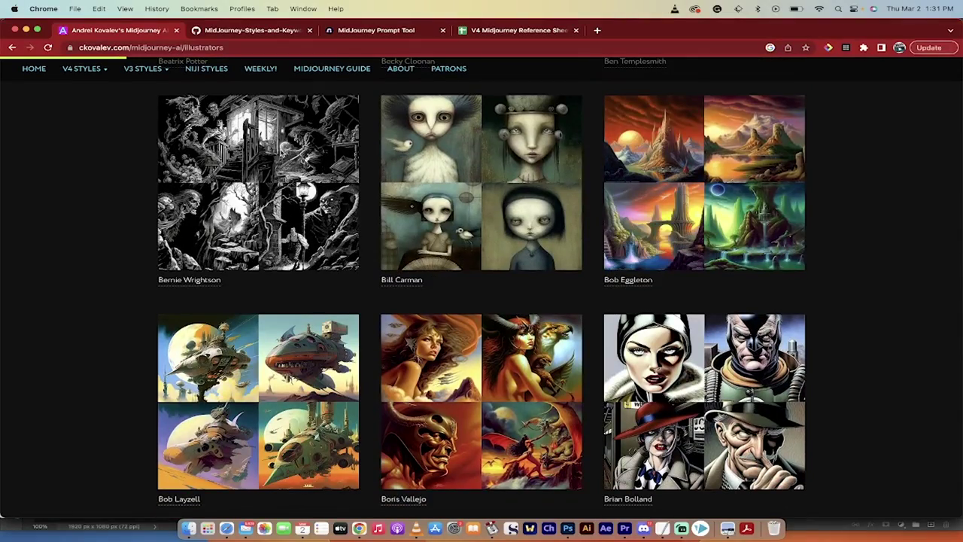
pyautogui.scroll(-5, 456, 288)
pyautogui.scroll(-3, 456, 288)
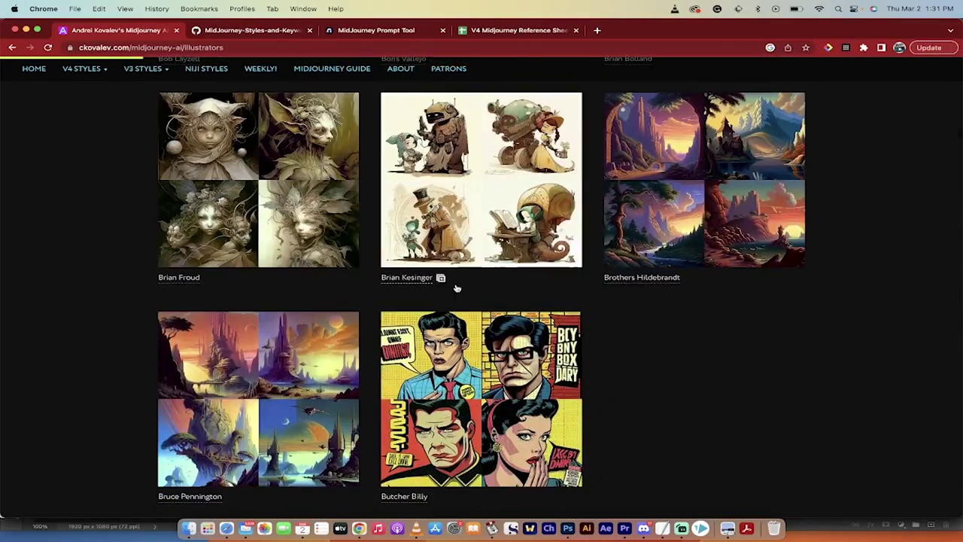
pyautogui.scroll(14, 254, 202)
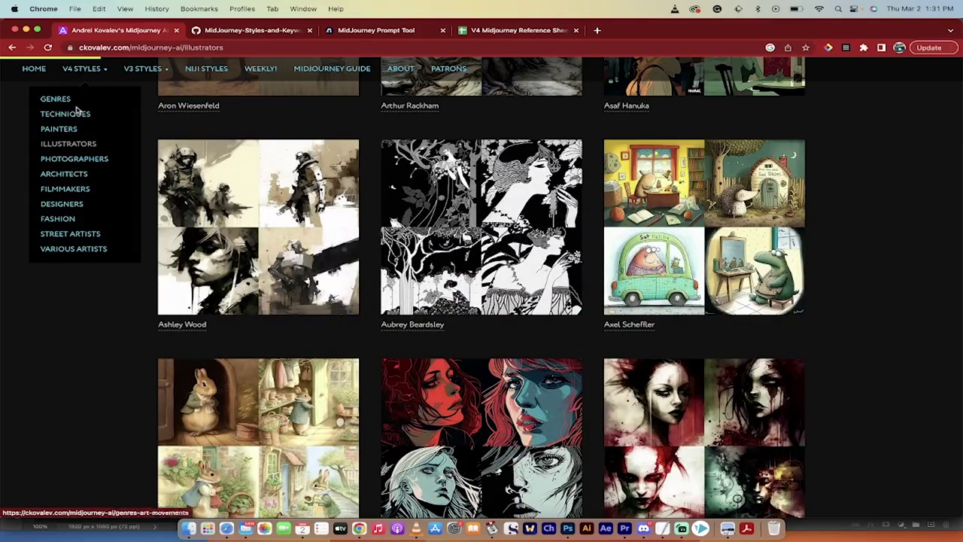
# Step: Browse the Artistic Techniques page's photographic techniques like Albumen, Calotype and Cyanotype
pyautogui.click(75, 114)
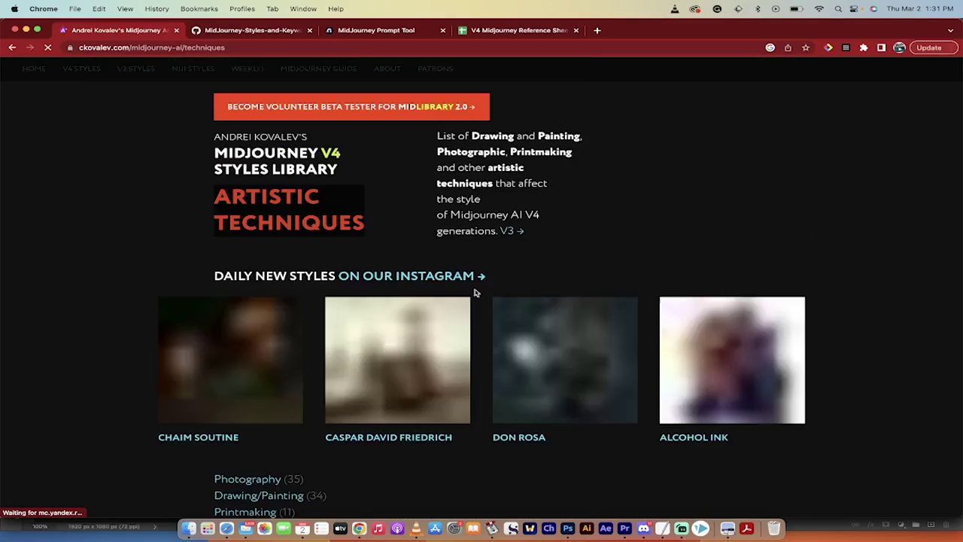
pyautogui.scroll(-15, 480, 299)
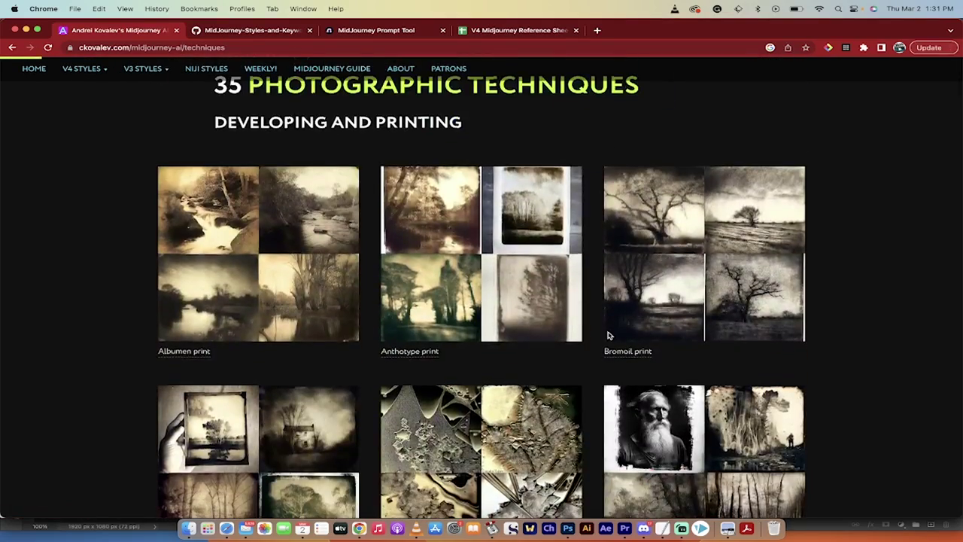
pyautogui.scroll(-3, 602, 338)
pyautogui.scroll(-8, 459, 318)
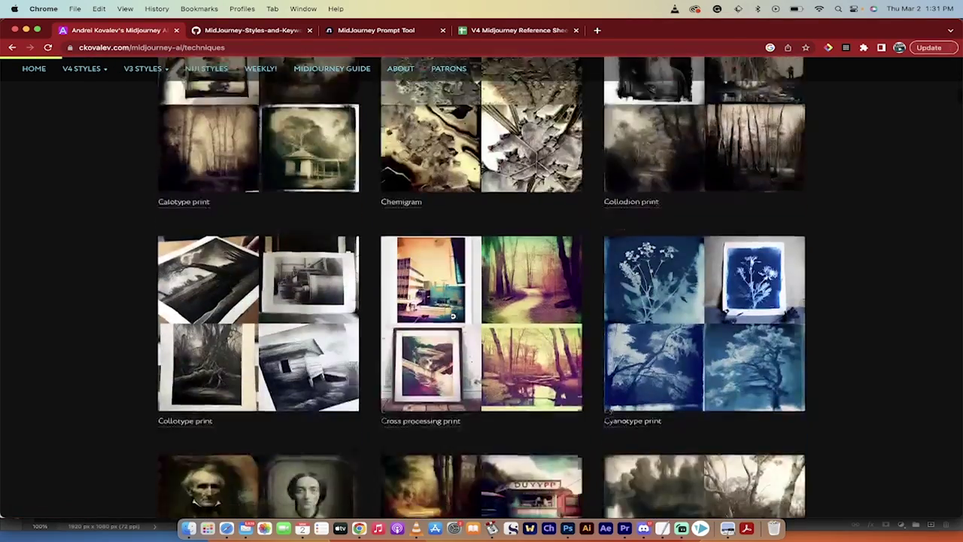
pyautogui.scroll(-1, 478, 323)
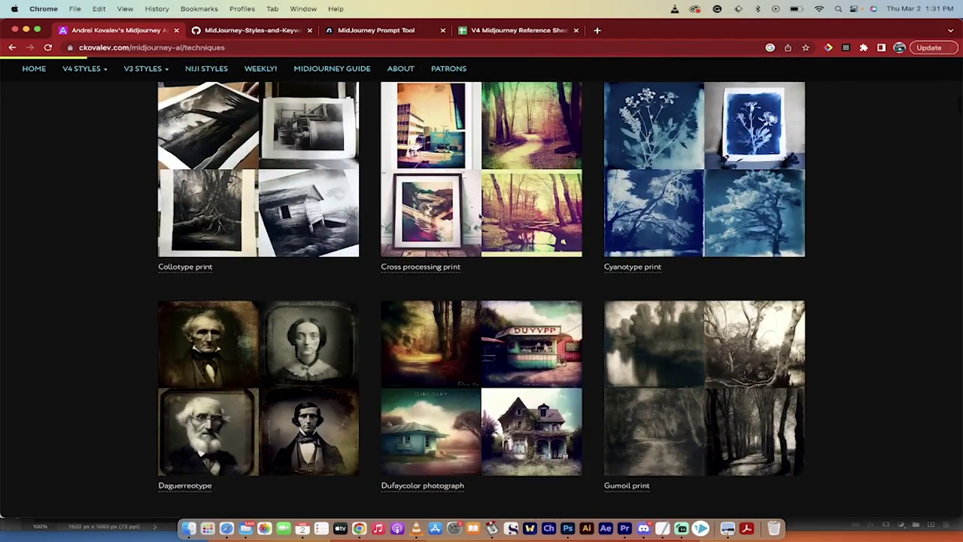
pyautogui.scroll(-8, 478, 275)
pyautogui.scroll(-3, 478, 214)
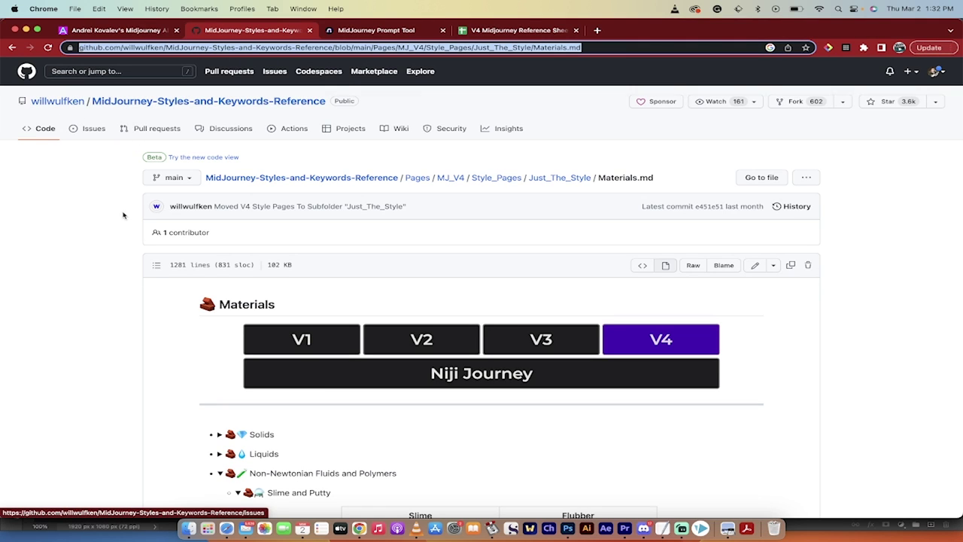
# Step: Open the repository's Artists style reference and expand the Abstract section
pyautogui.click(159, 102)
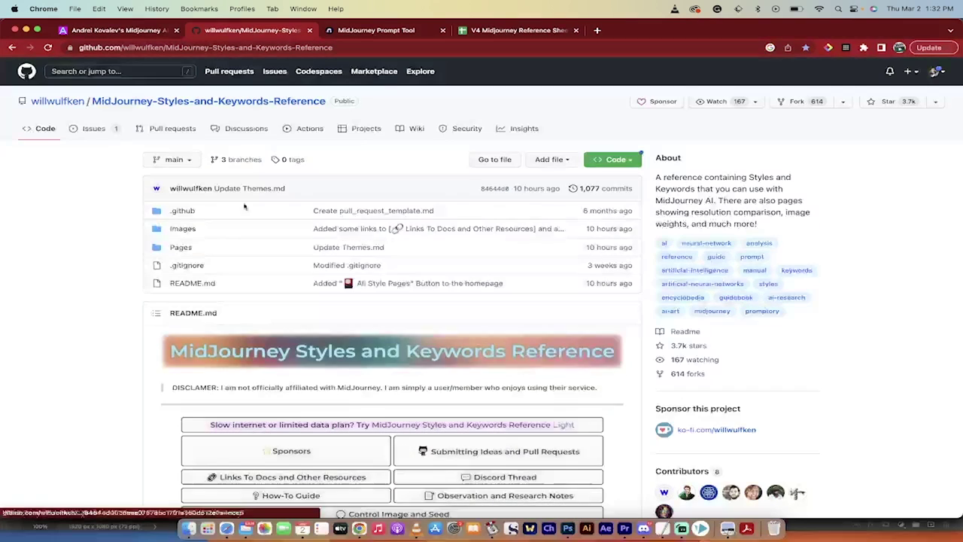
pyautogui.scroll(-5, 85, 307)
pyautogui.scroll(-4, 85, 309)
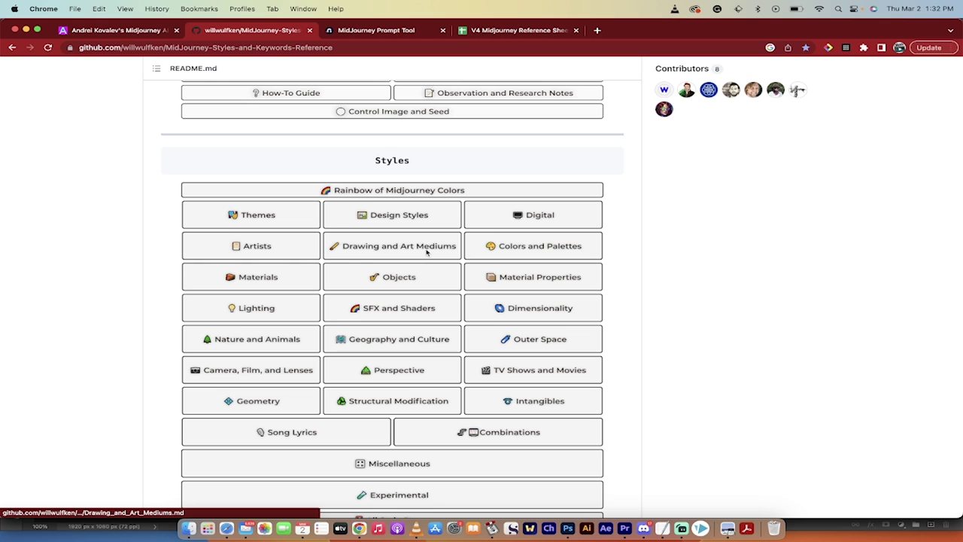
pyautogui.click(280, 252)
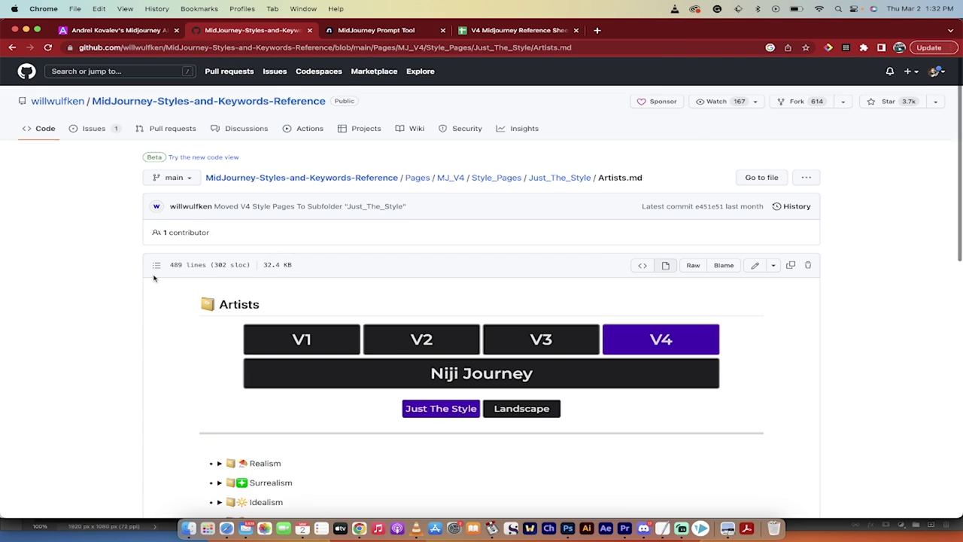
pyautogui.scroll(-7, 153, 278)
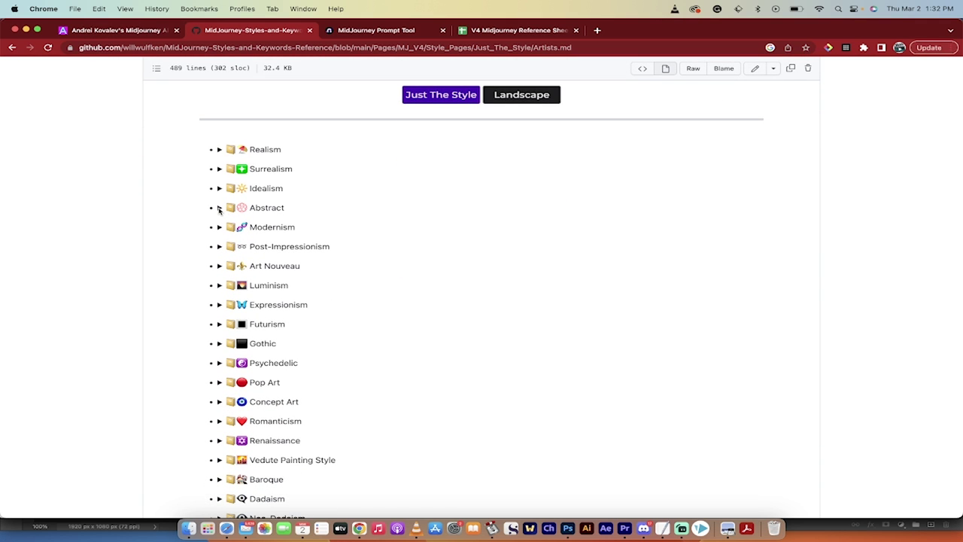
pyautogui.click(219, 208)
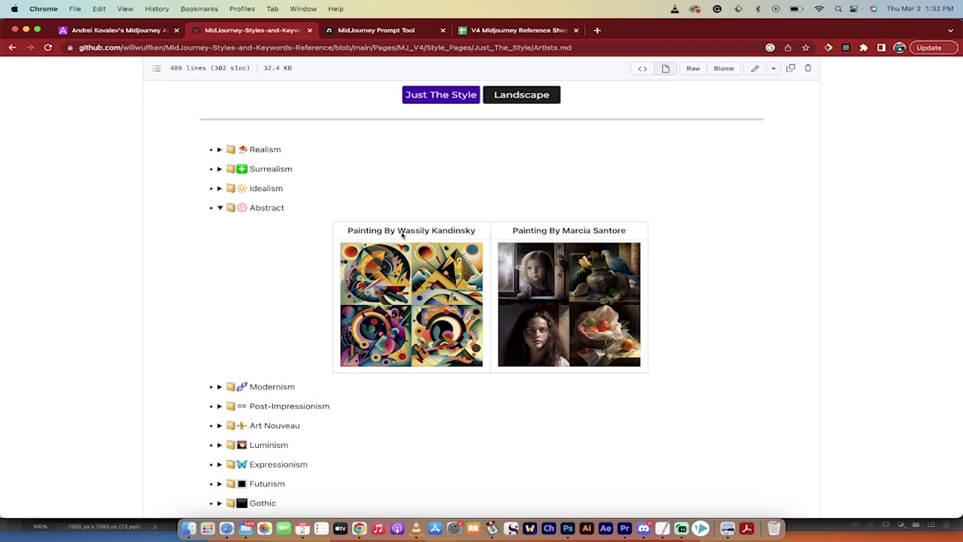
# Step: Select the 'Painting By Wassily Kandinsky' caption and view its sample image full size
pyautogui.moveTo(402, 235); pyautogui.dragTo(468, 233)
pyautogui.doubleClick(468, 234)
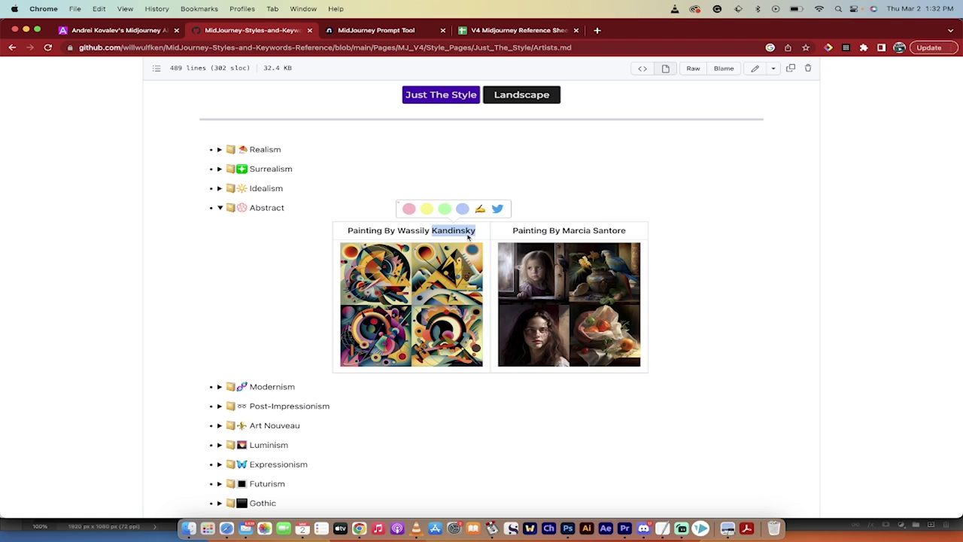
pyautogui.click(455, 236)
pyautogui.doubleClick(444, 233)
pyautogui.click(442, 235)
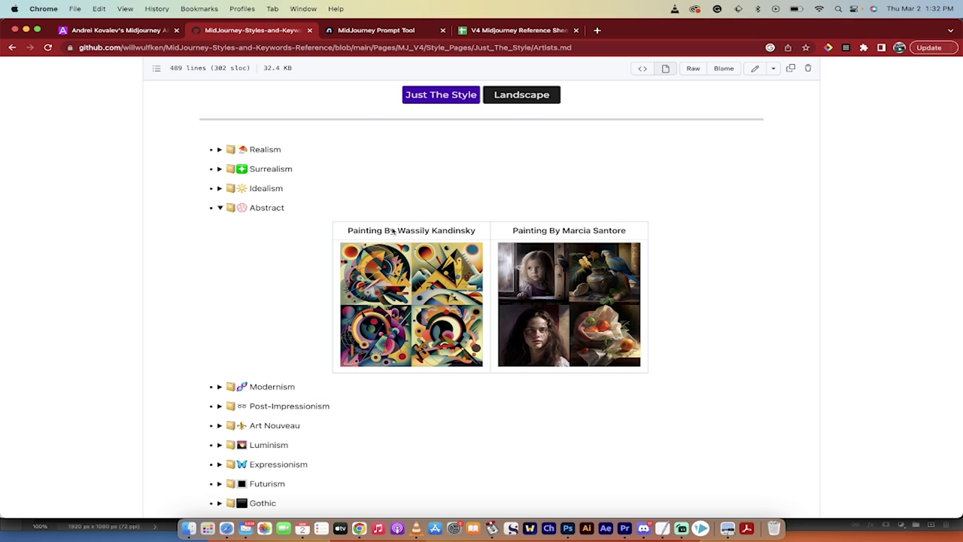
pyautogui.moveTo(349, 232); pyautogui.dragTo(486, 227)
pyautogui.press('super+c')
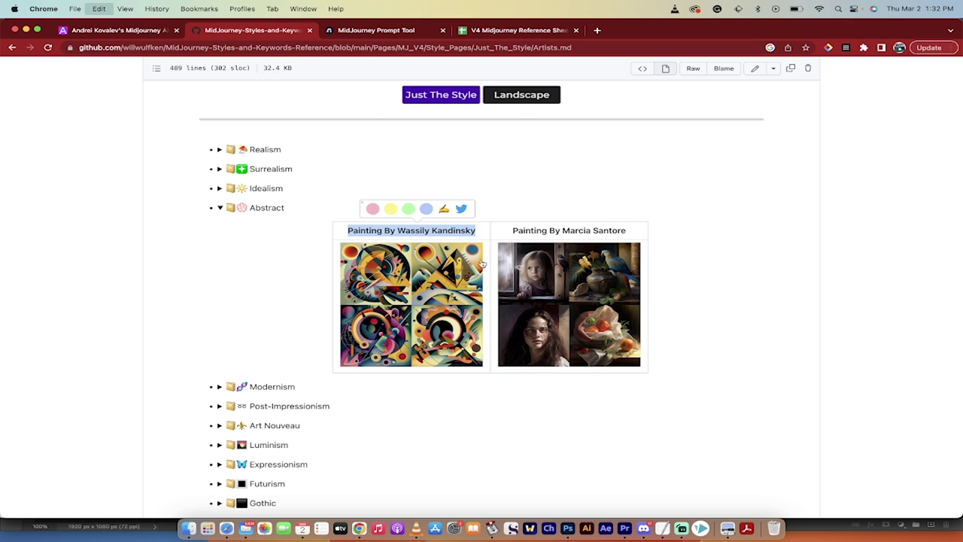
pyautogui.click(434, 337)
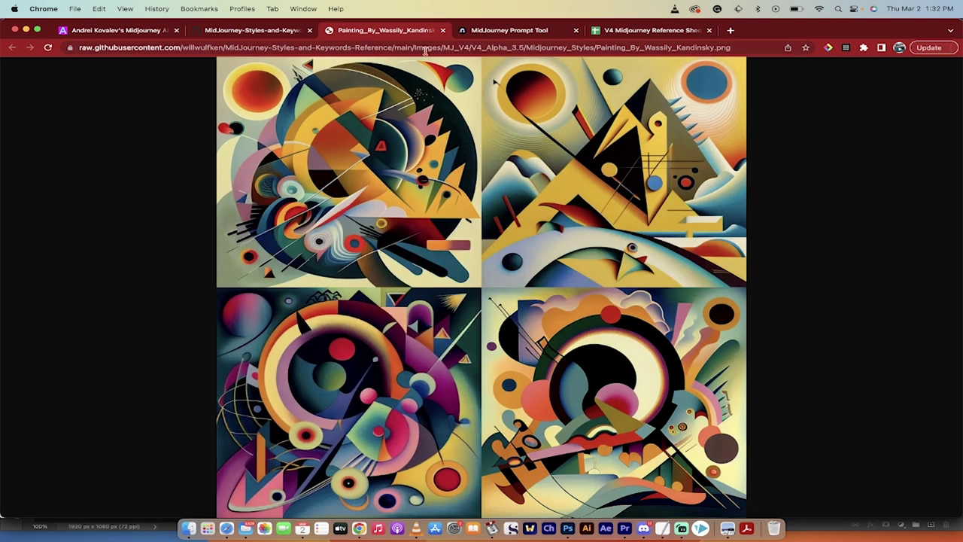
pyautogui.click(442, 30)
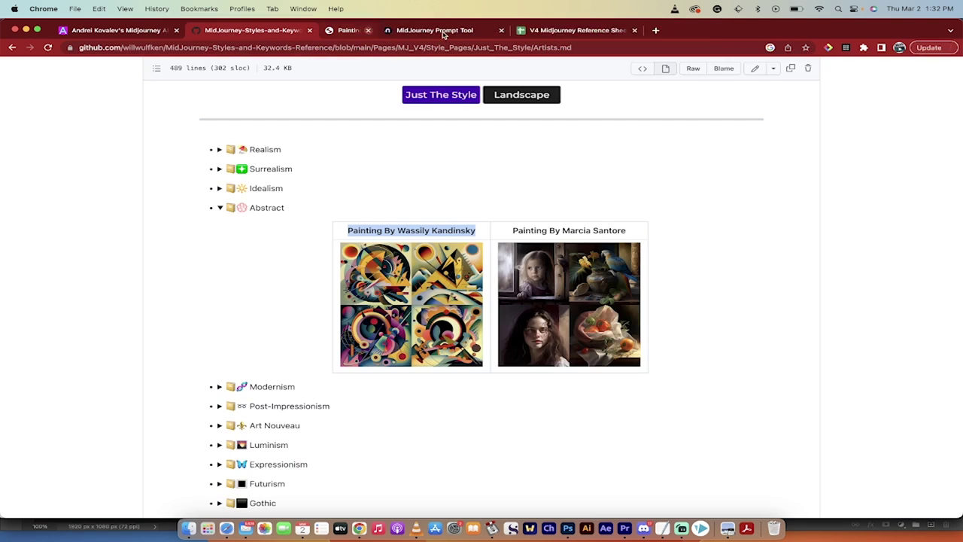
# Step: Clear the Akira Toriyama prompt and enter '/imagine Painting By Wassily Kandinsky' unsent
pyautogui.click(641, 531)
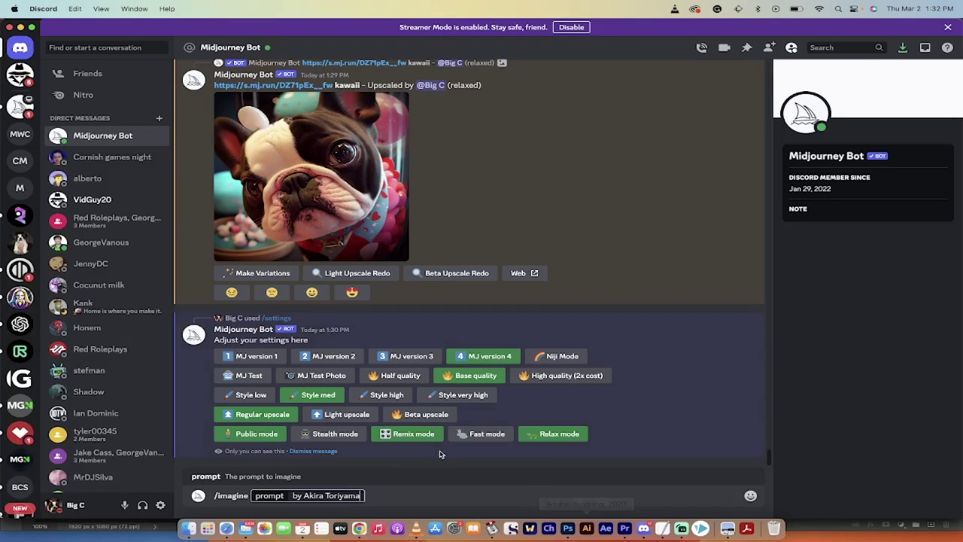
pyautogui.tripleClick(346, 496)
pyautogui.press('BackSpace')
pyautogui.write('/imagine prompt')
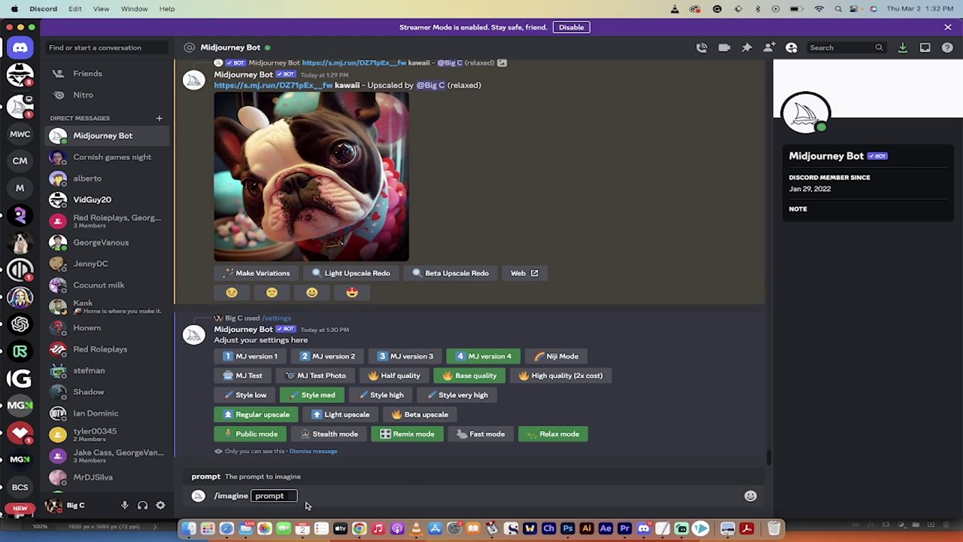
pyautogui.press('super+v')
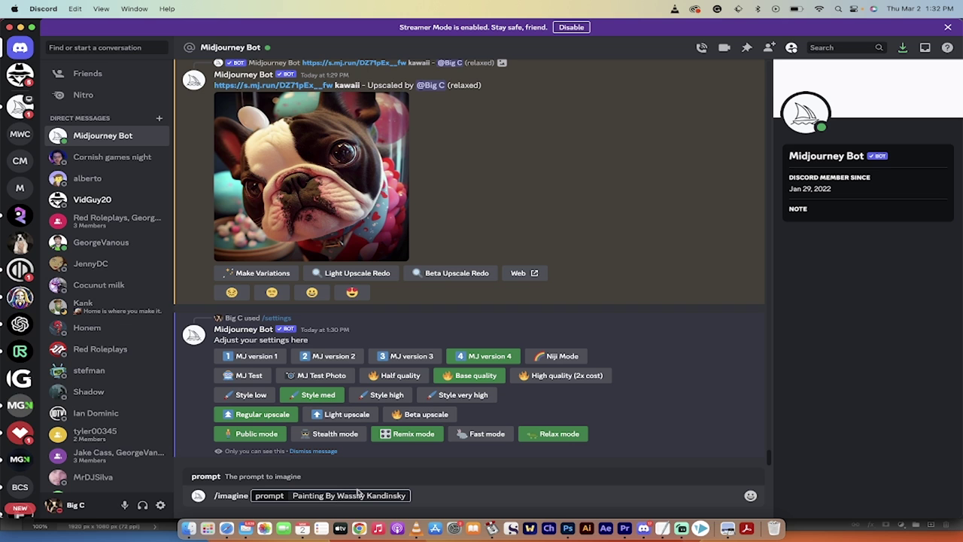
pyautogui.press('super+shift+u')
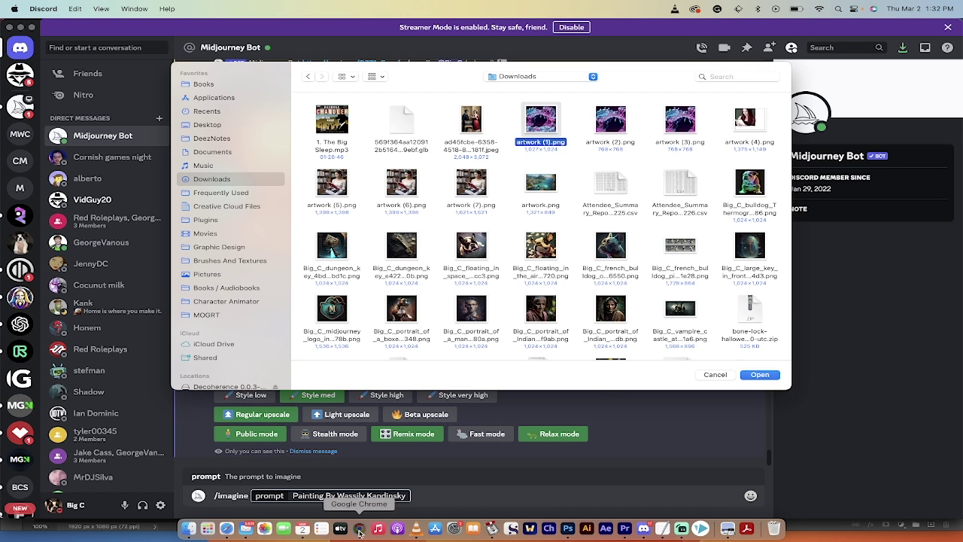
pyautogui.press('super+Tab')
pyautogui.scroll(5, 364, 157)
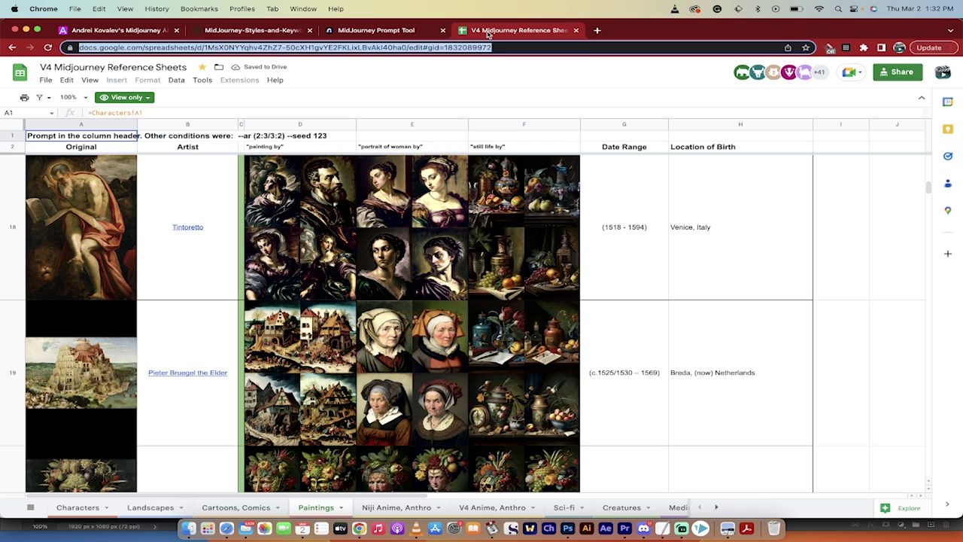
# Step: Open the V4 Midjourney Reference Sheets and scroll through the Characters sheet's artist rows
pyautogui.click(489, 30)
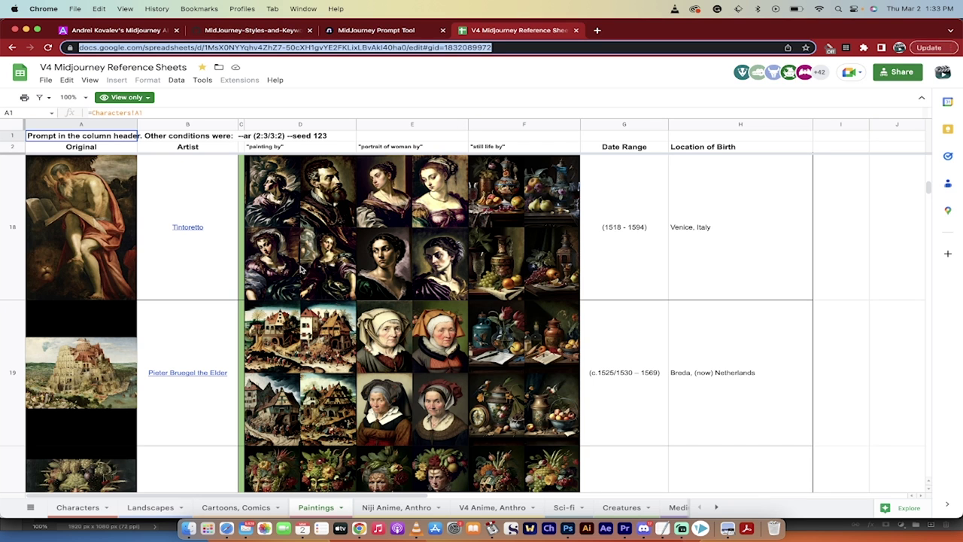
pyautogui.click(79, 507)
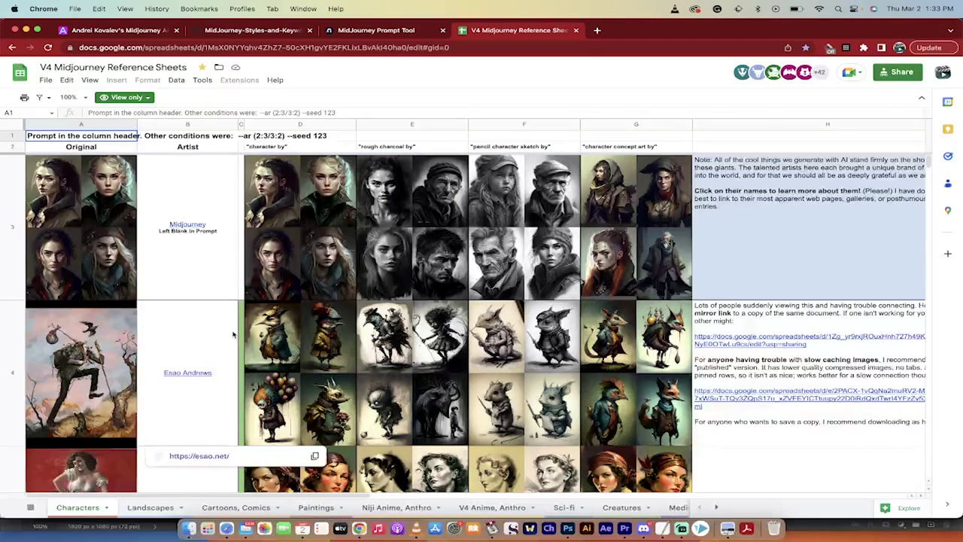
pyautogui.scroll(-10, 233, 335)
pyautogui.scroll(-2, 175, 346)
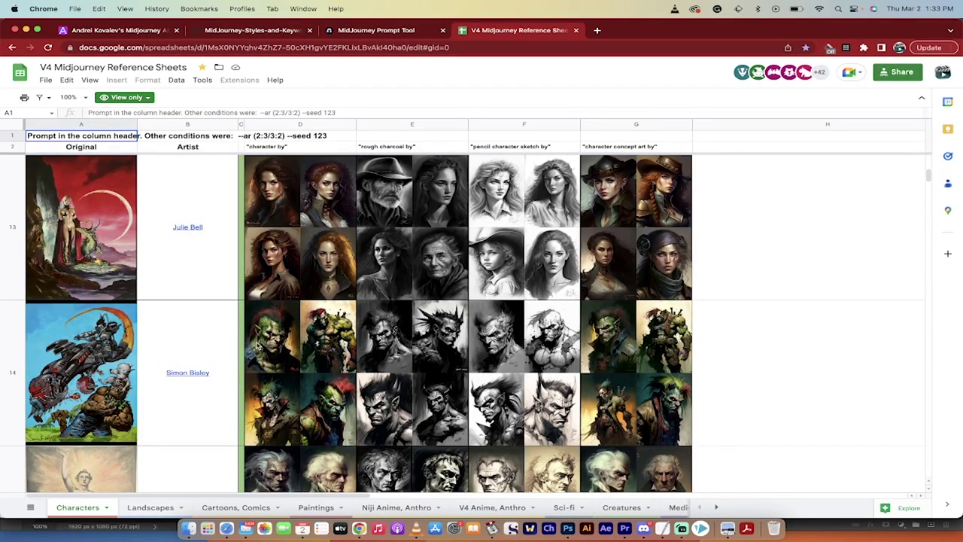
pyautogui.scroll(-3, 259, 344)
pyautogui.scroll(3, 185, 380)
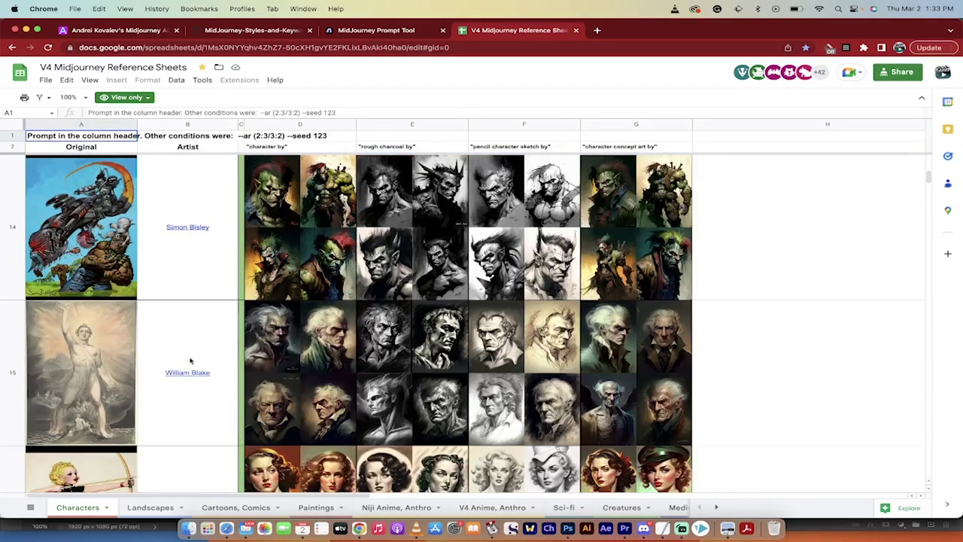
pyautogui.scroll(-3, 148, 388)
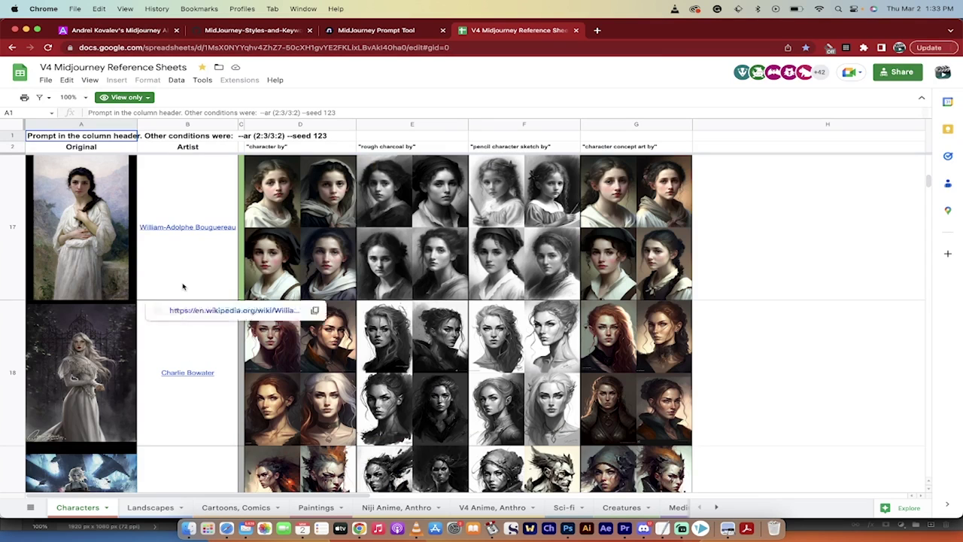
pyautogui.scroll(-3, 182, 286)
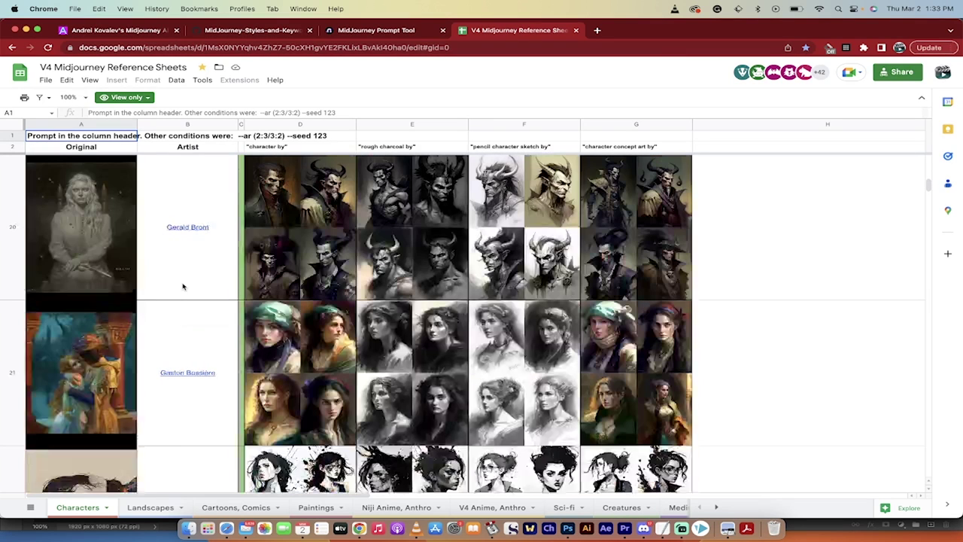
# Step: View the Landscapes sheet, then the Paintings sheet with its Caravaggio and Rubens samples
pyautogui.click(150, 507)
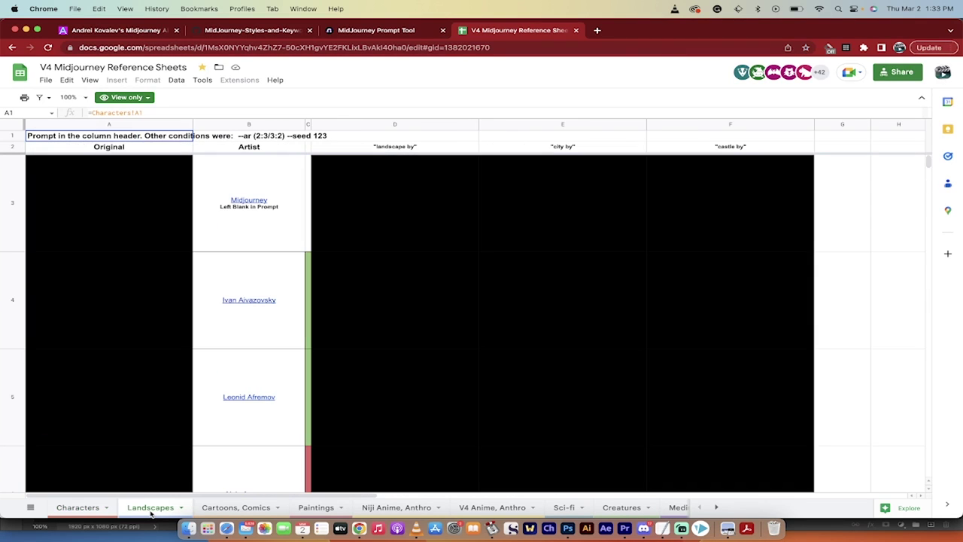
pyautogui.click(311, 508)
pyautogui.scroll(-5, 226, 412)
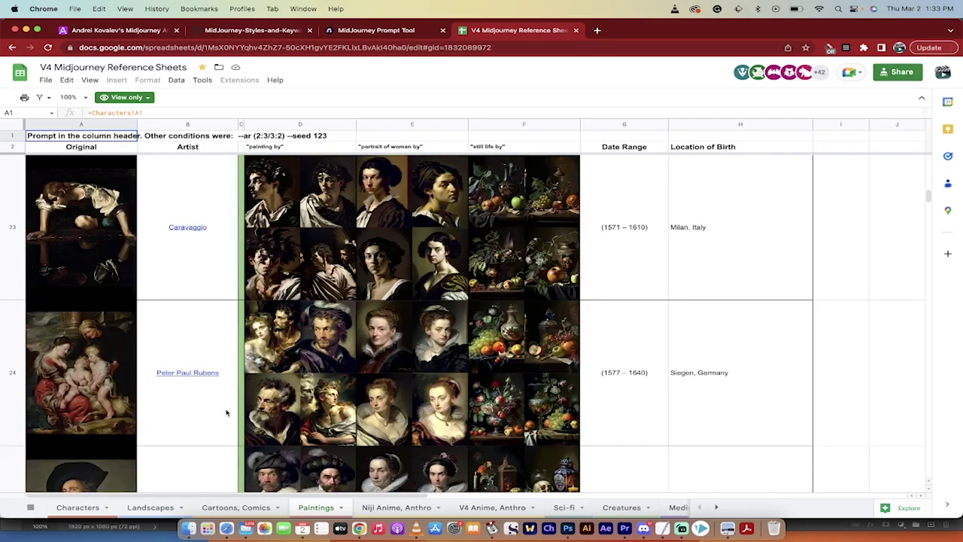